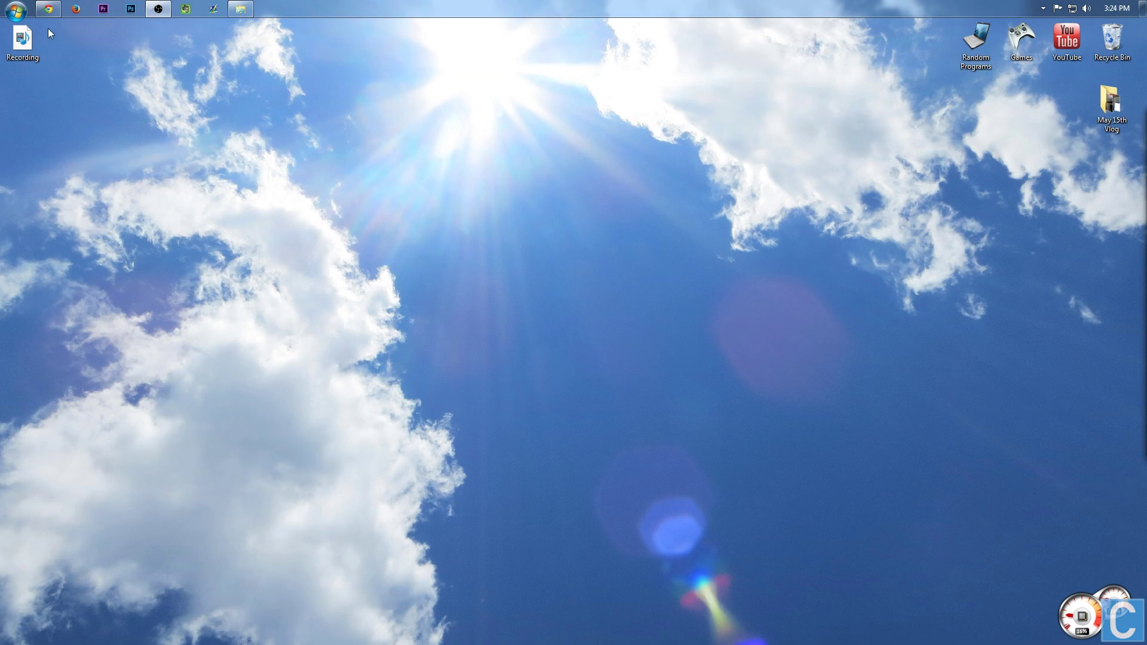
# Download the 1.7.2-Latest Forge installer (10.12.1.1082) in the browser, skipping the ad page and keeping the flagged file.
pyautogui.click(48, 8)
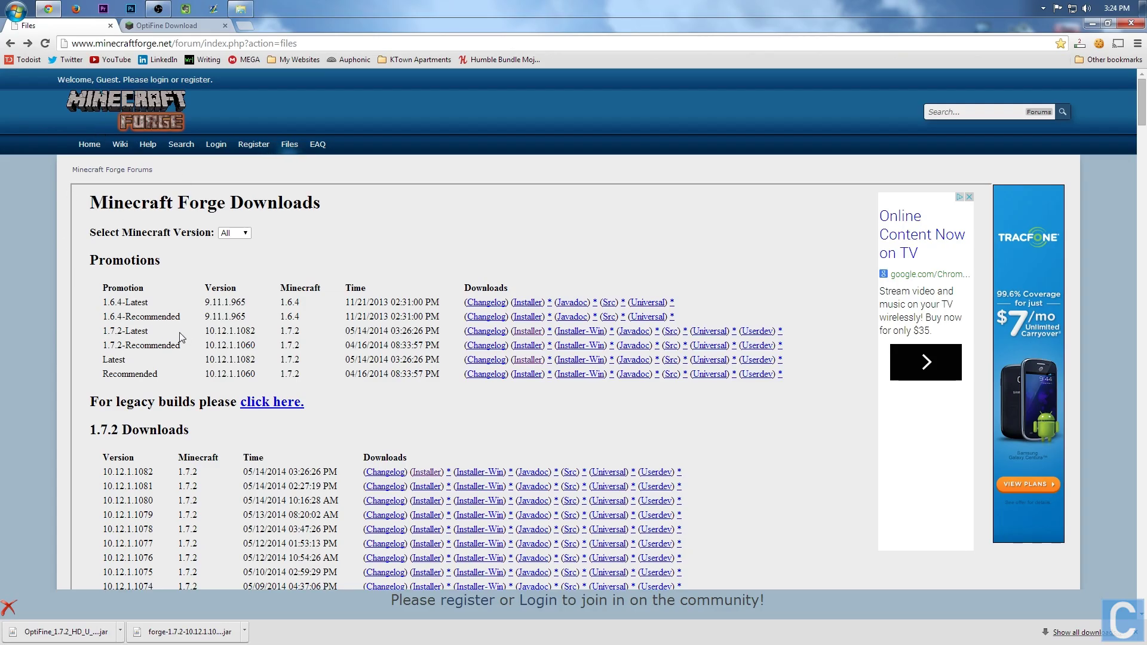
pyautogui.click(528, 332)
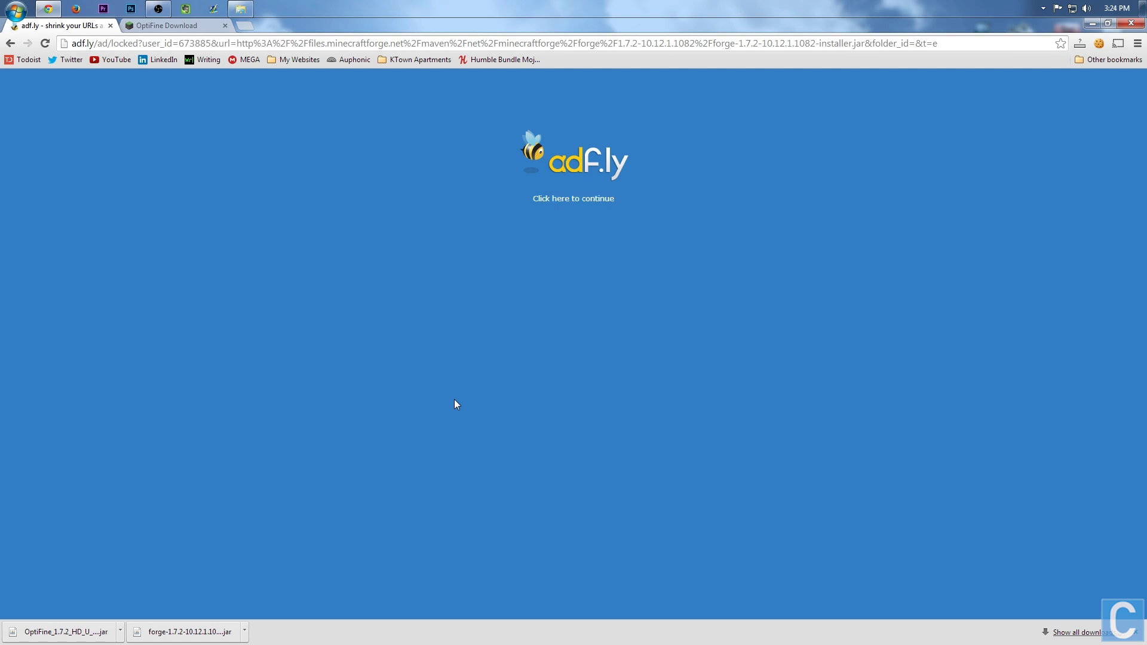
pyautogui.click(550, 198)
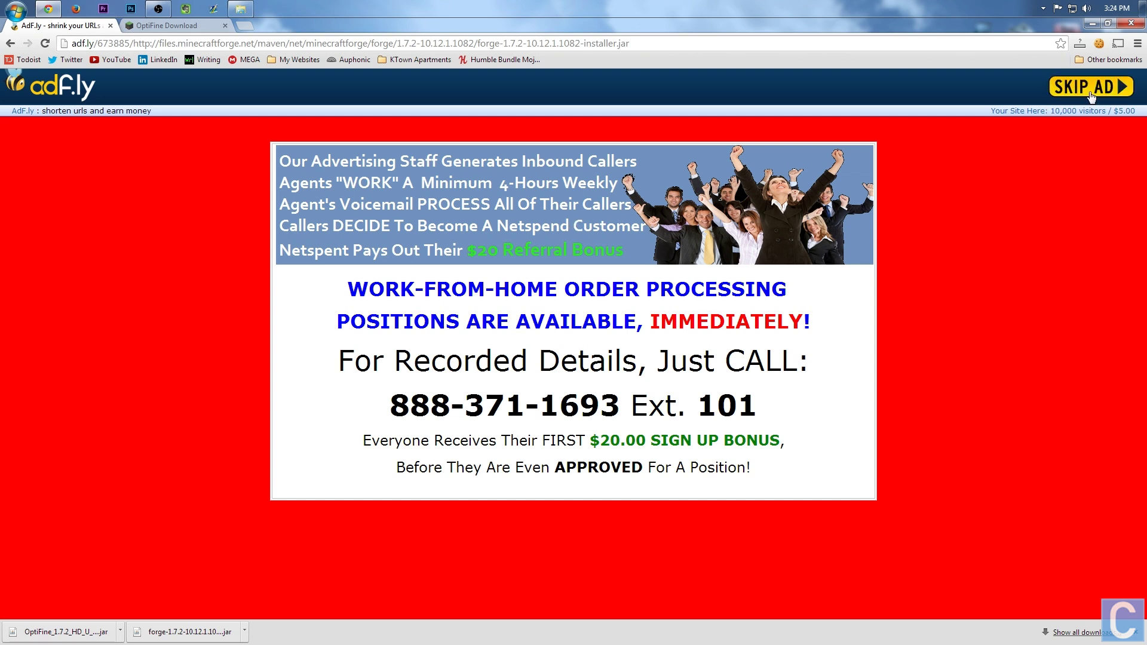
pyautogui.click(1091, 95)
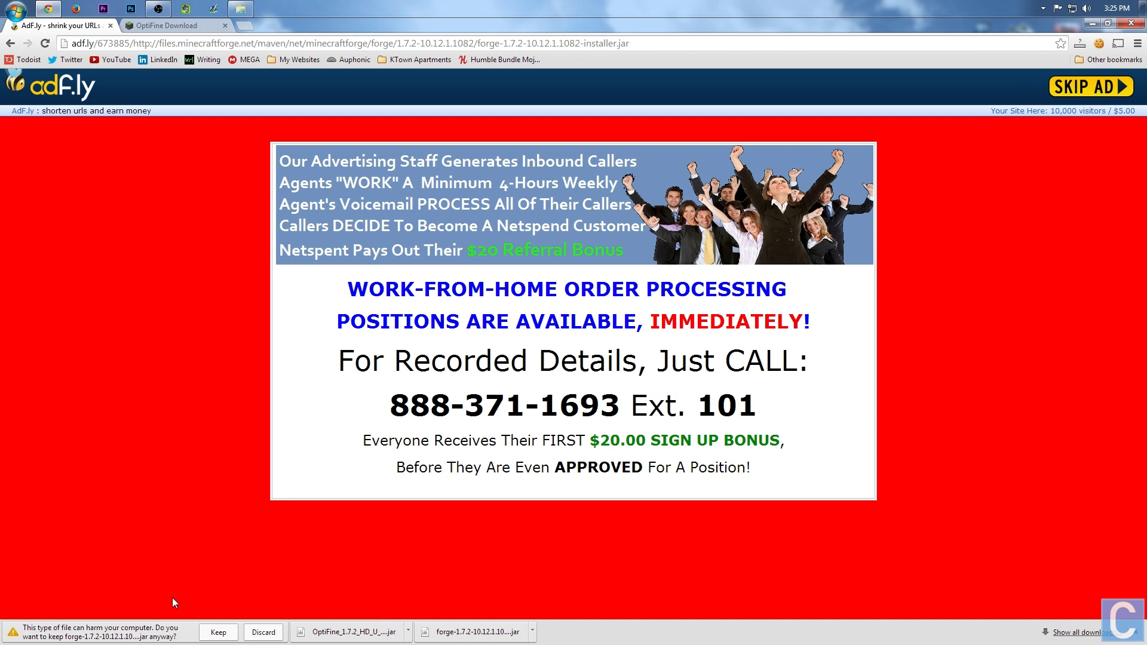
pyautogui.click(222, 635)
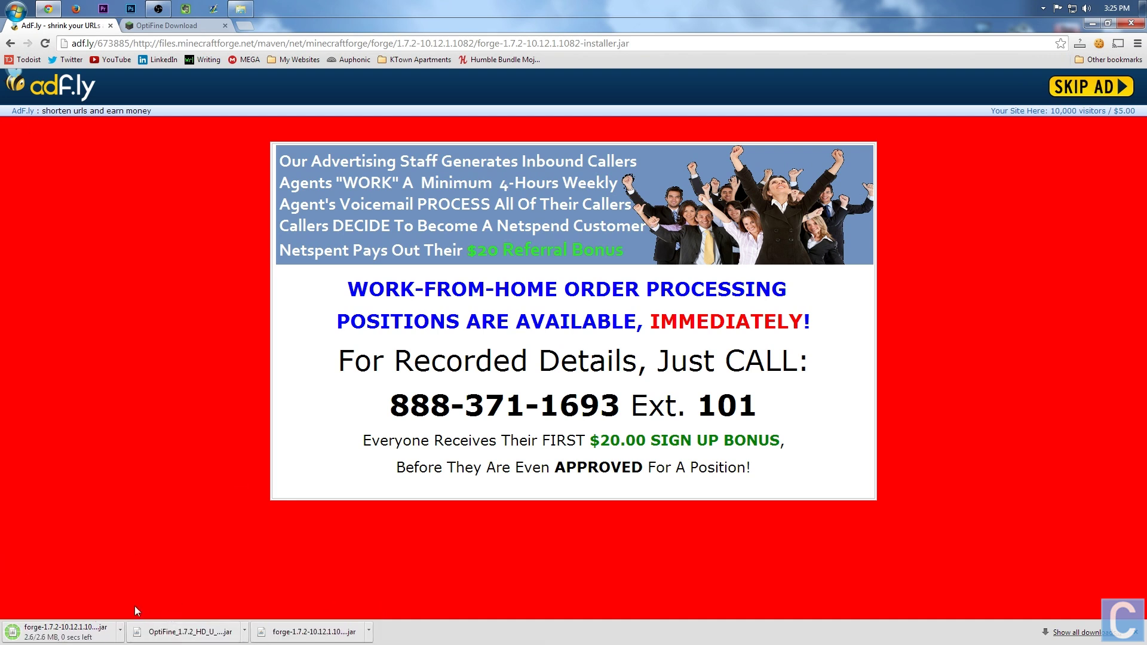
pyautogui.click(1092, 22)
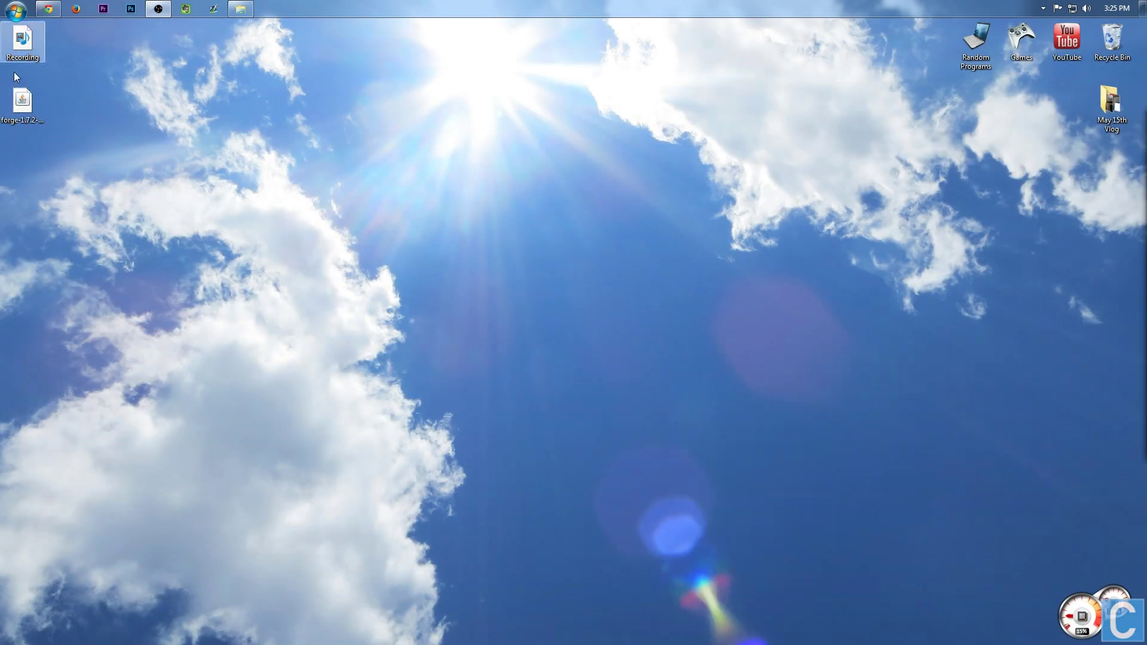
pyautogui.click(8, 4)
pyautogui.write('download')
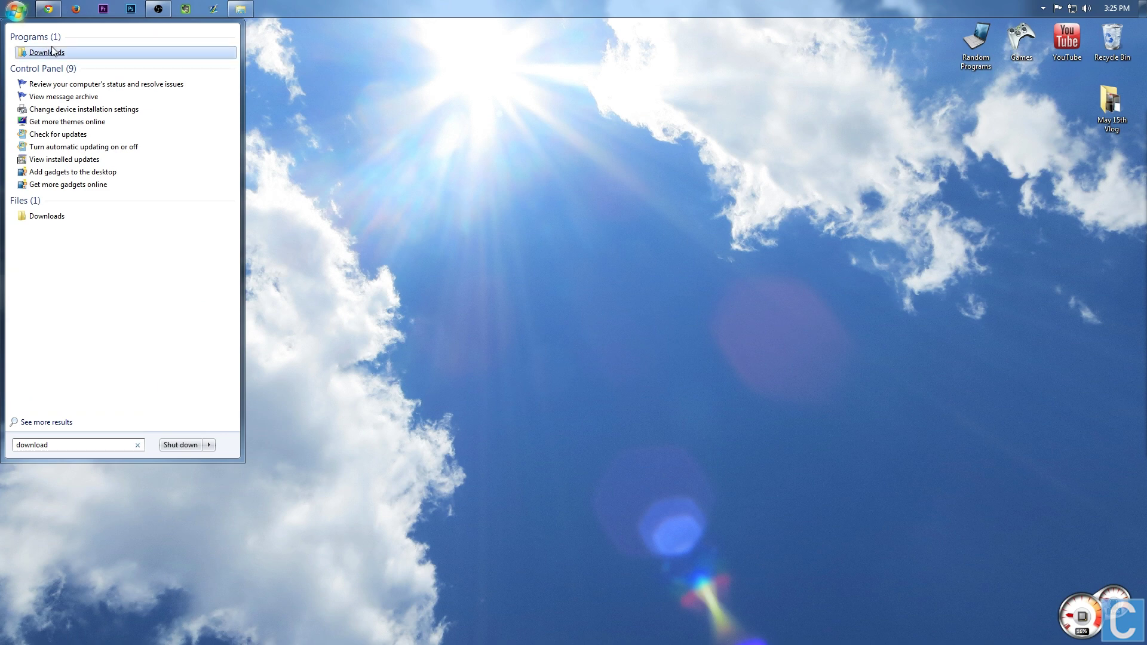
pyautogui.press('Escape')
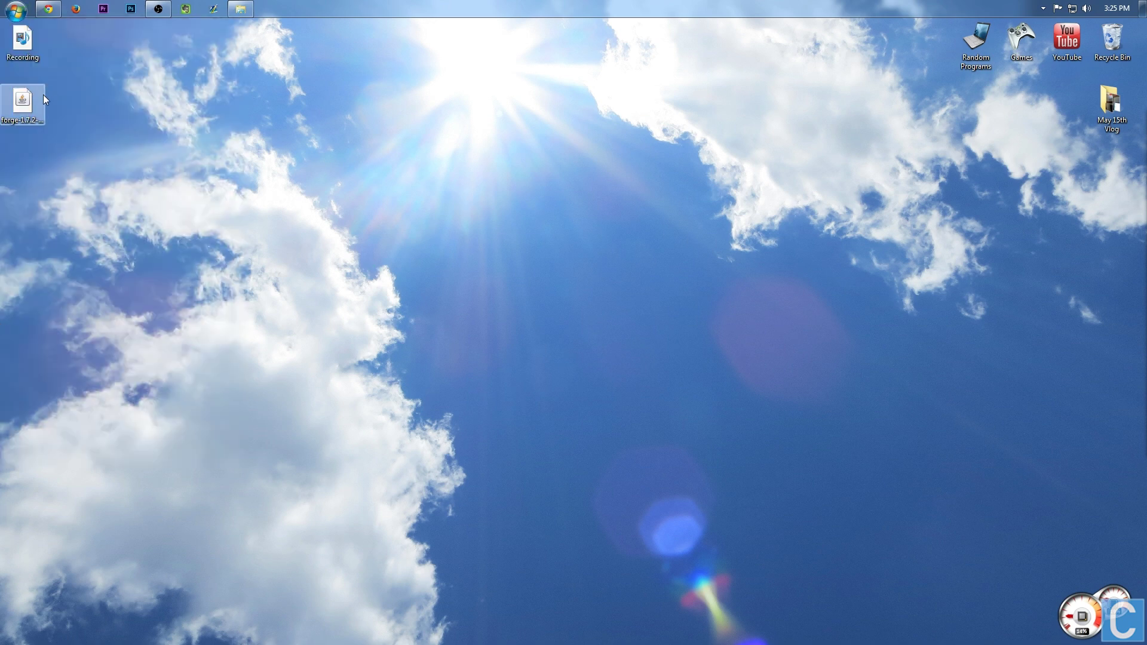
# Open the downloaded Forge installer on the desktop with Java(TM) Platform SE binary and run Install client.
pyautogui.rightClick(26, 105)
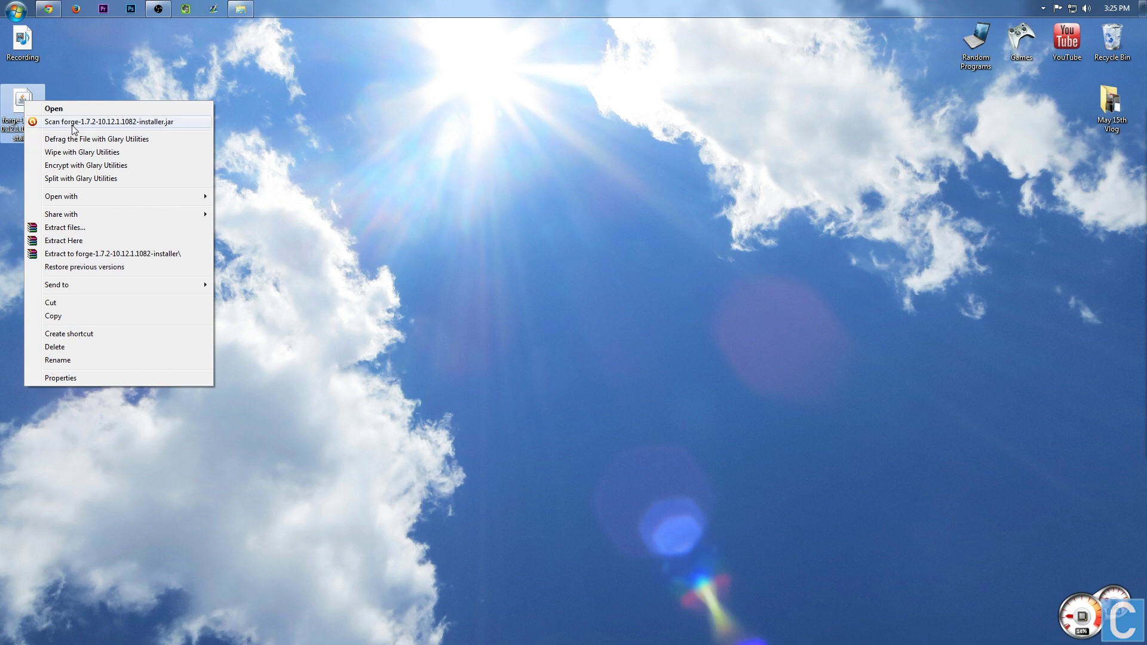
pyautogui.moveTo(132, 198)
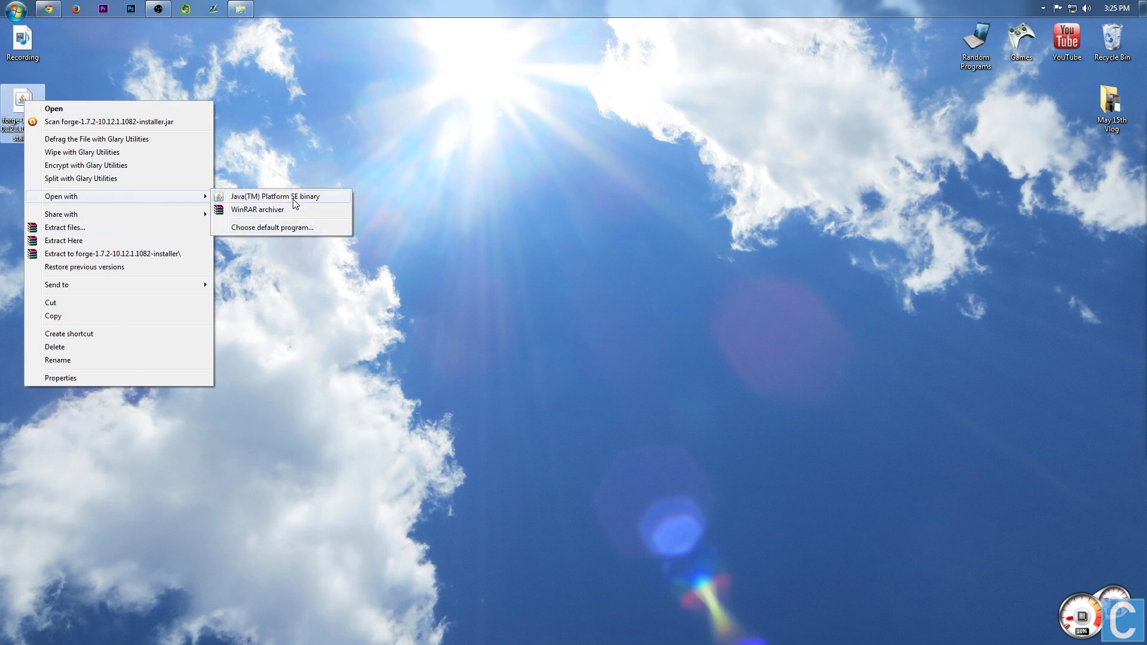
pyautogui.click(294, 203)
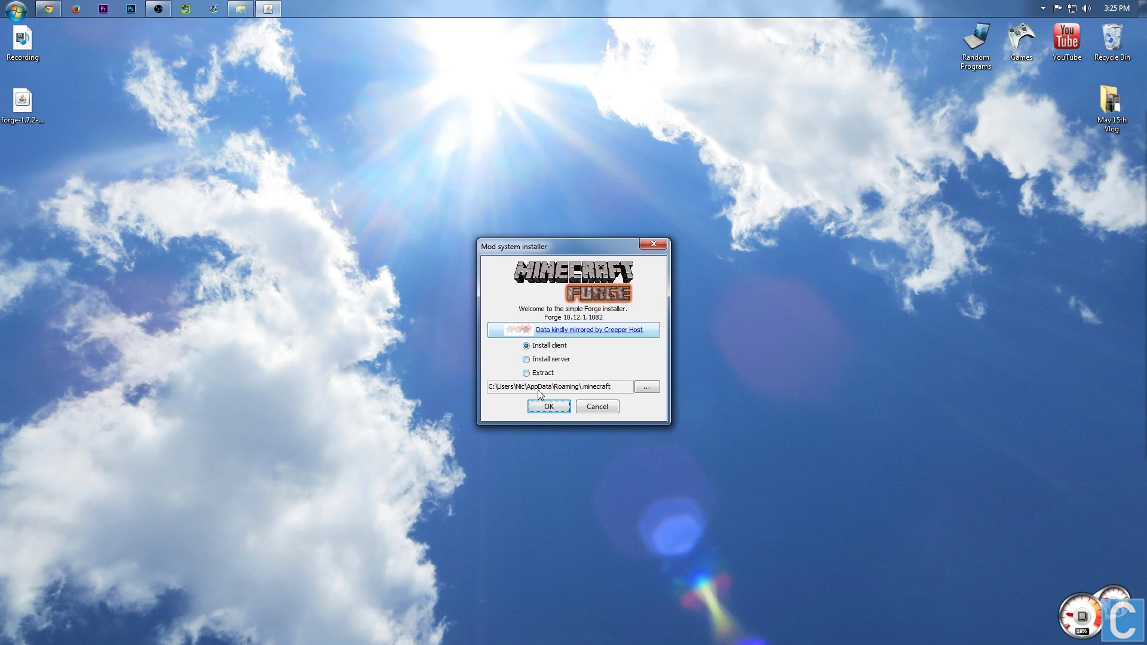
pyautogui.click(533, 348)
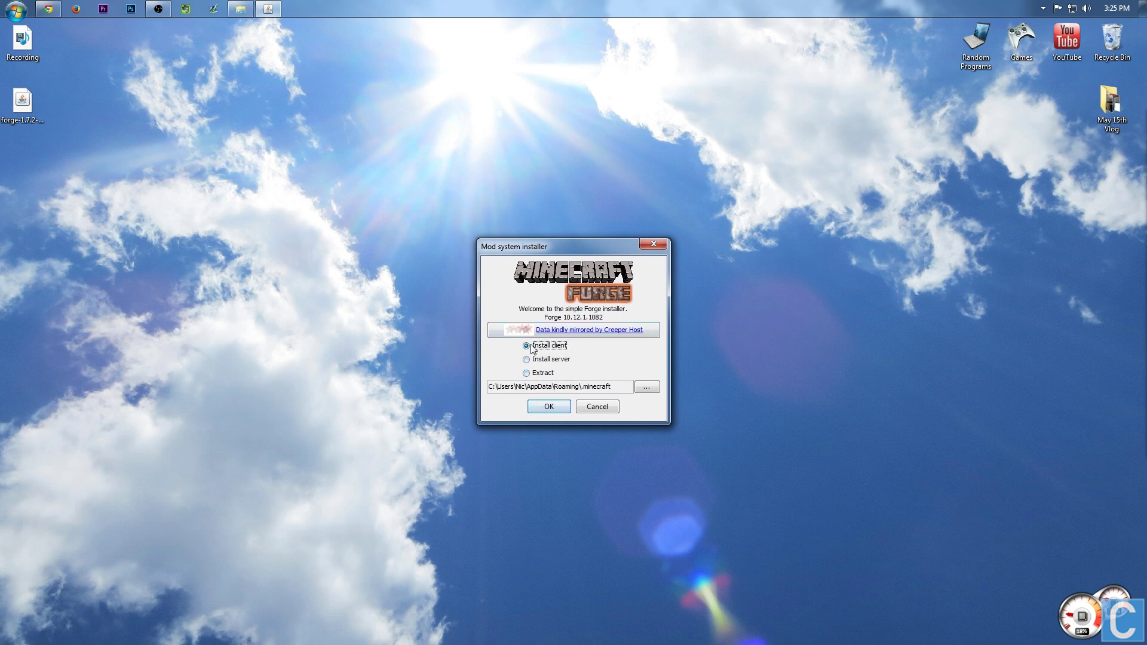
pyautogui.click(550, 407)
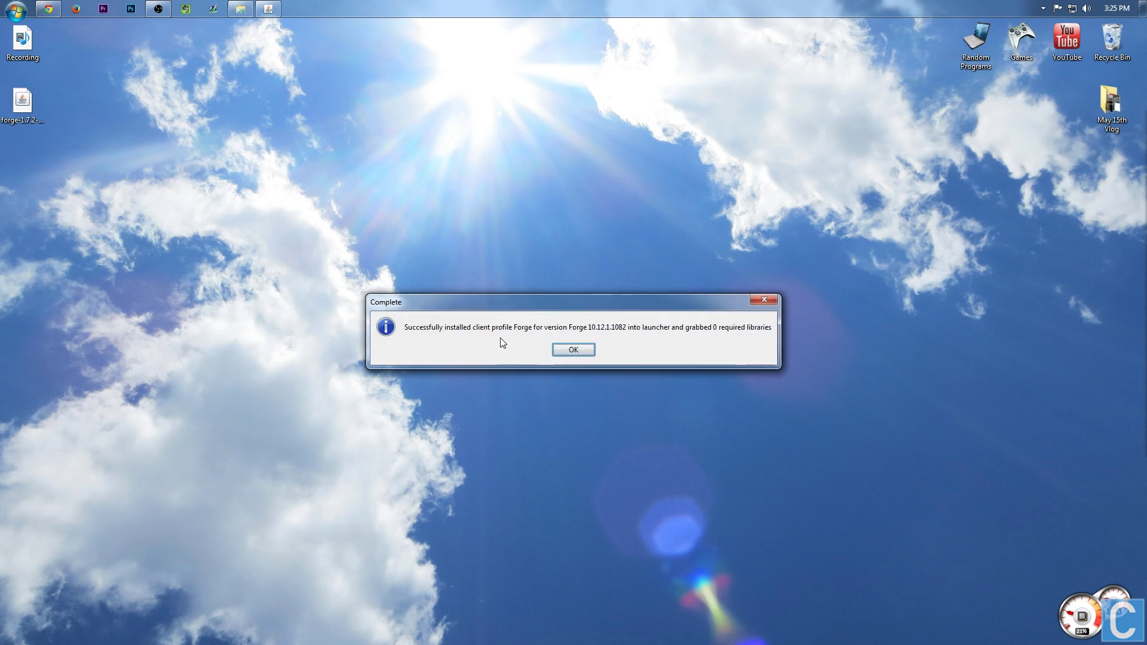
pyautogui.click(571, 352)
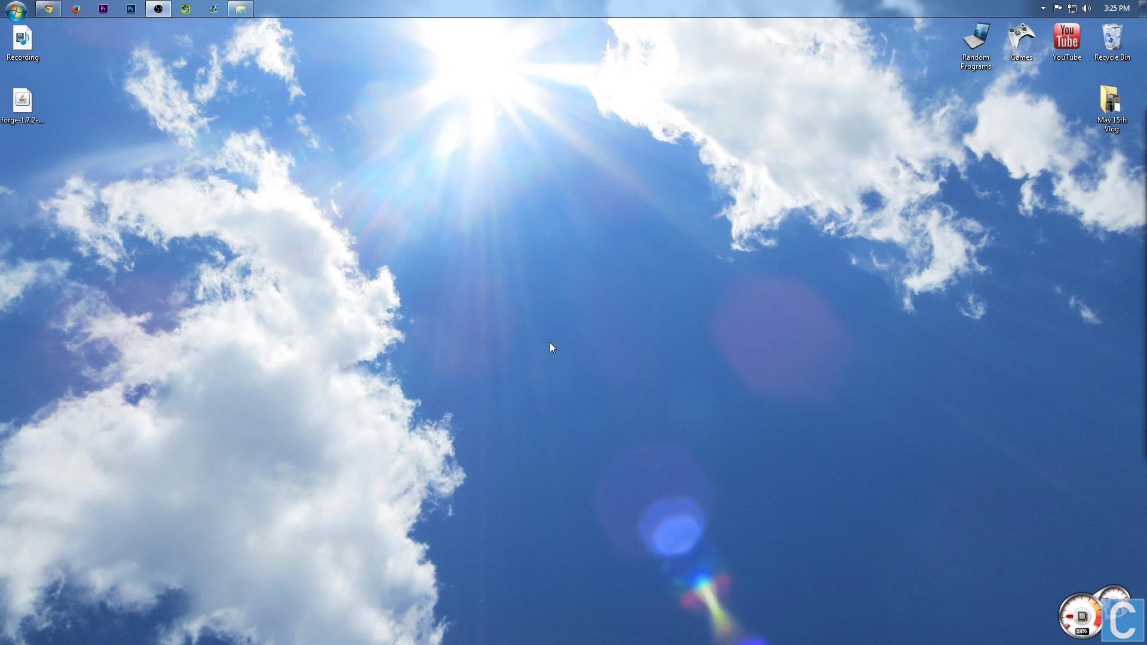
# Start the Minecraft launcher from the Games > Minecraft folder and continue with the existing user account.
pyautogui.doubleClick(1016, 46)
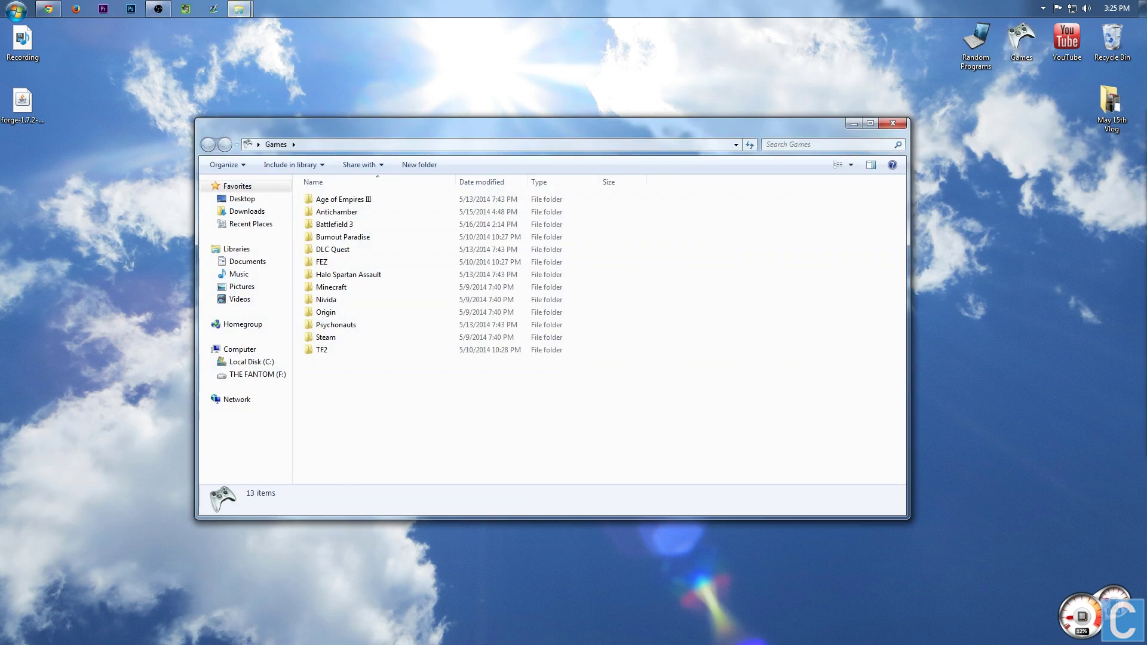
pyautogui.doubleClick(338, 291)
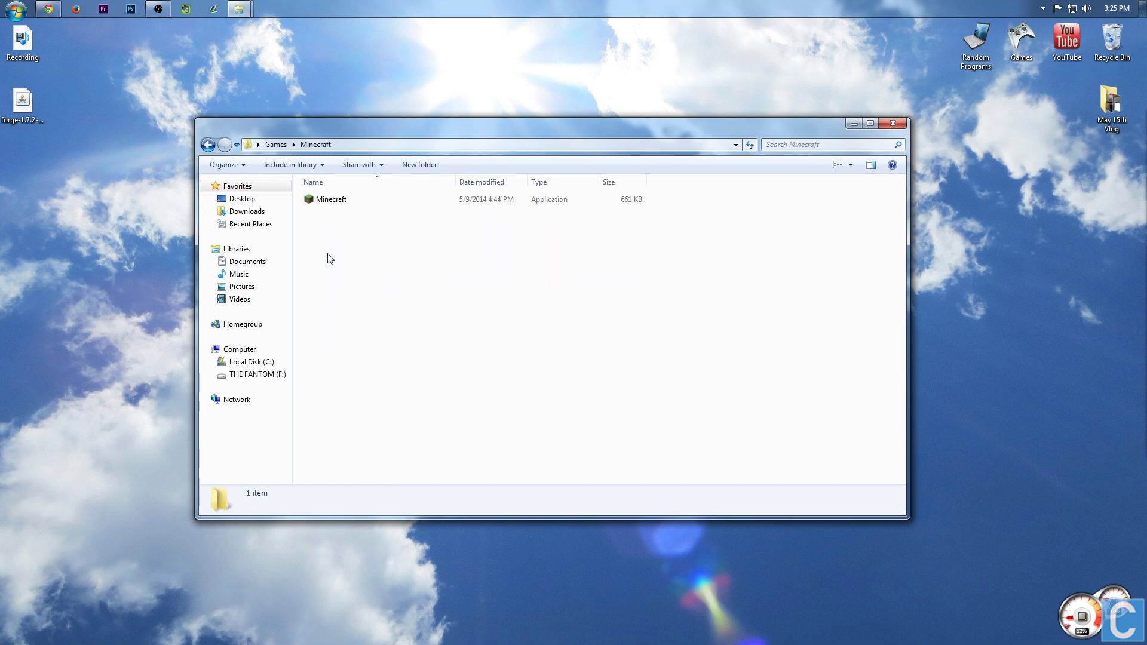
pyautogui.click(343, 200)
pyautogui.doubleClick(344, 200)
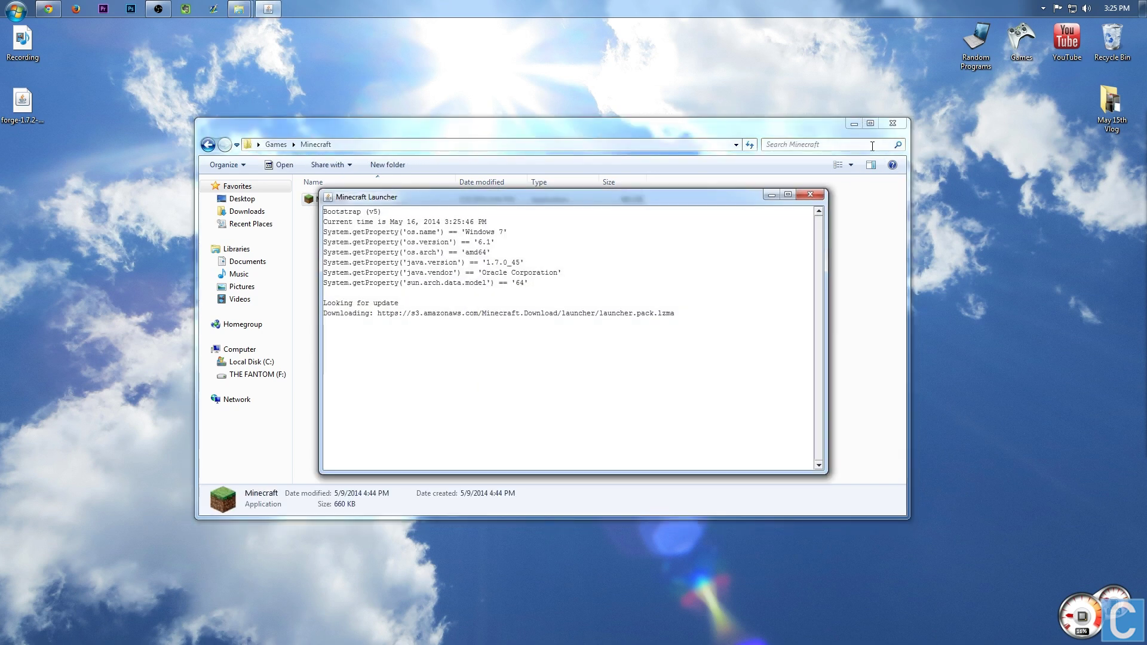
pyautogui.click(897, 124)
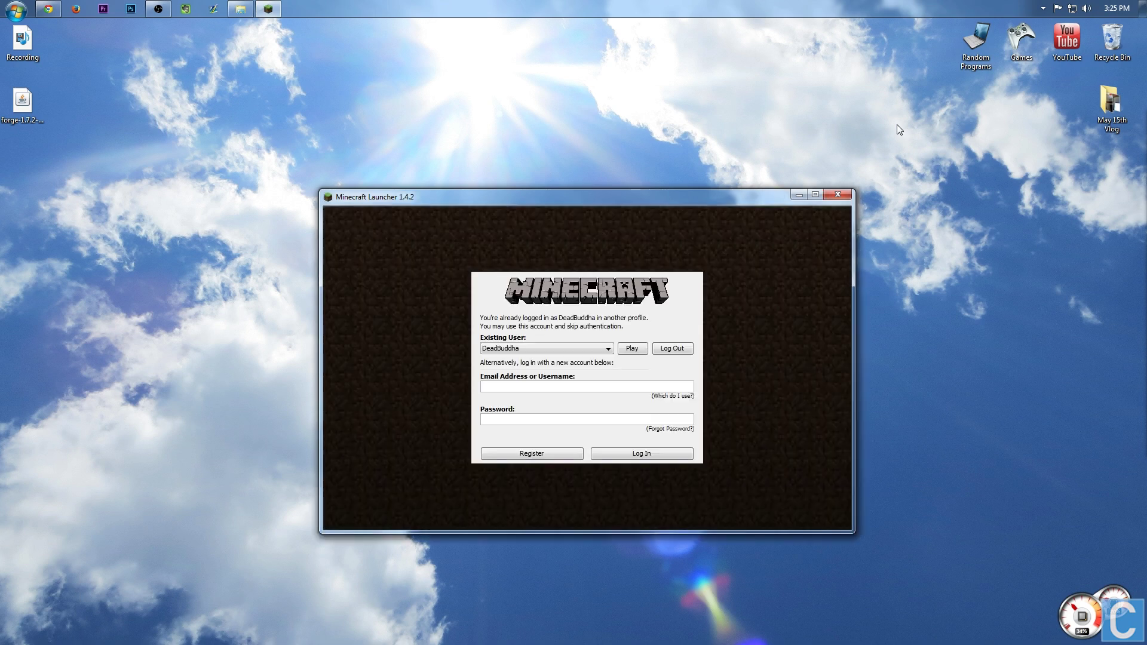
pyautogui.click(634, 349)
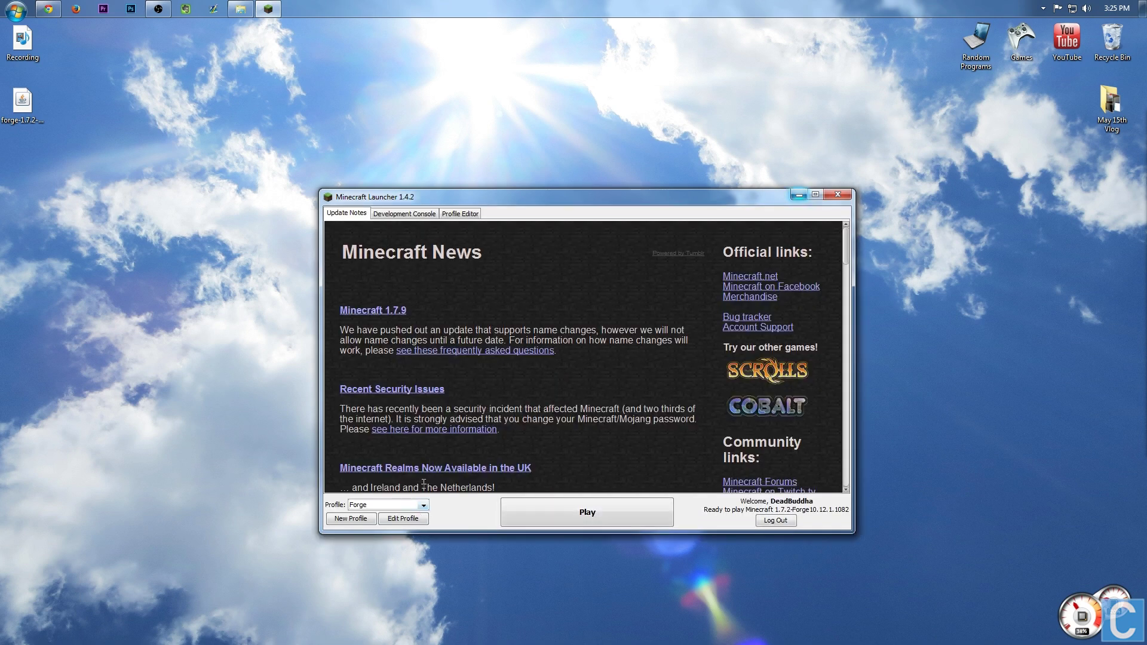
# Delete the Forge and OptiFine profiles in the launcher's profile editor.
pyautogui.click(459, 213)
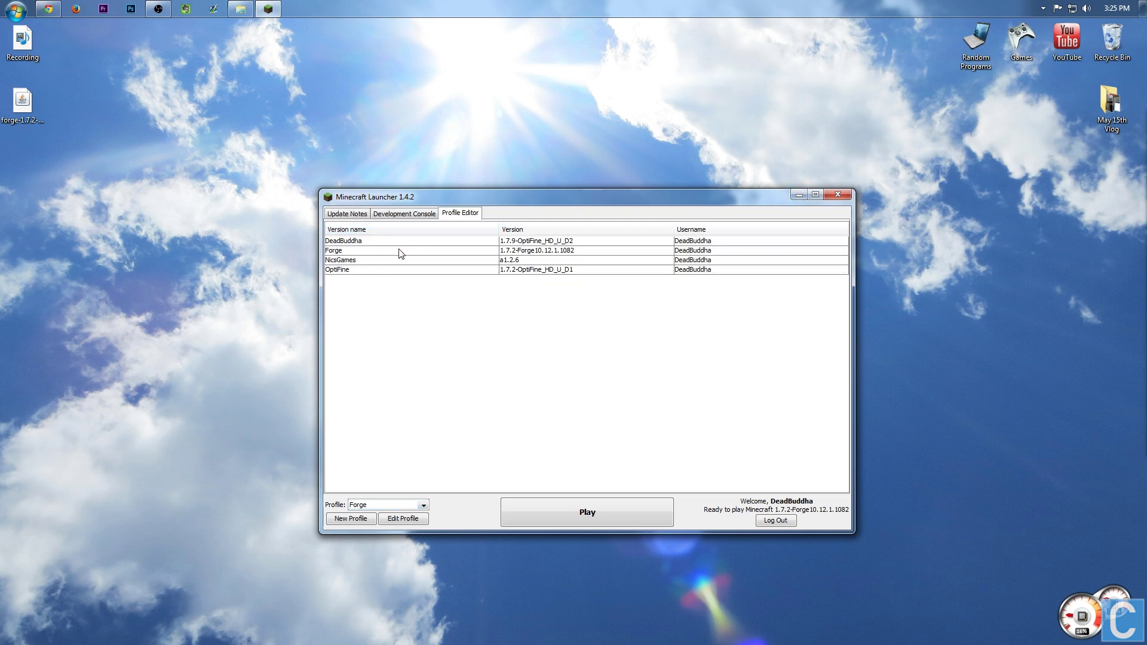
pyautogui.rightClick(449, 251)
pyautogui.click(469, 282)
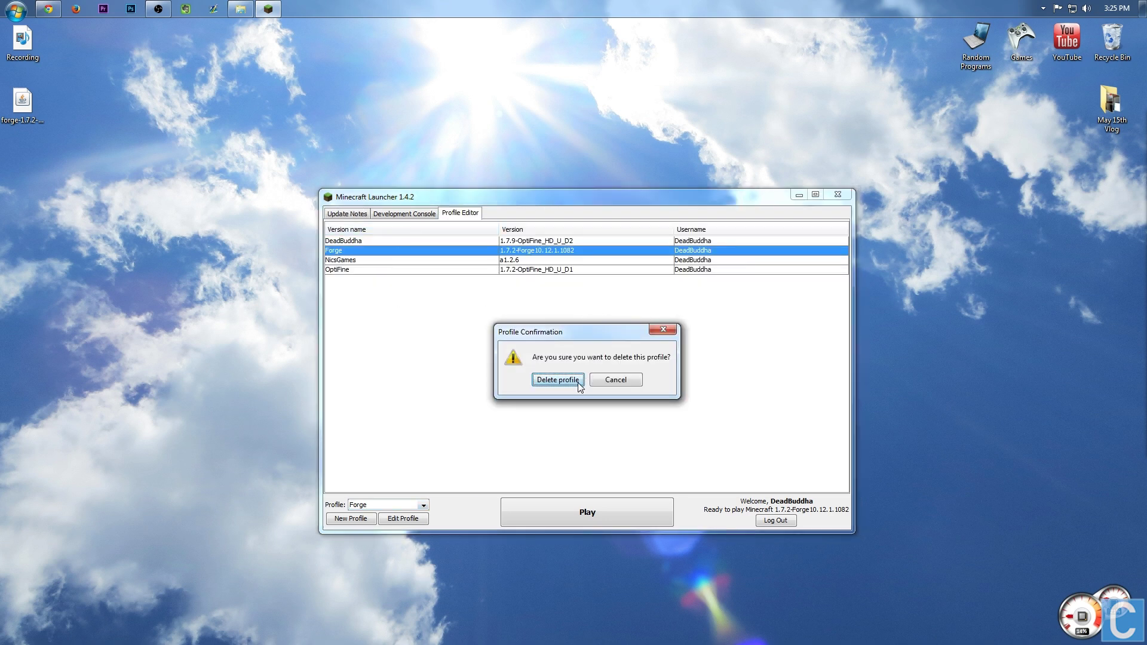
pyautogui.click(557, 380)
pyautogui.rightClick(514, 261)
pyautogui.click(543, 293)
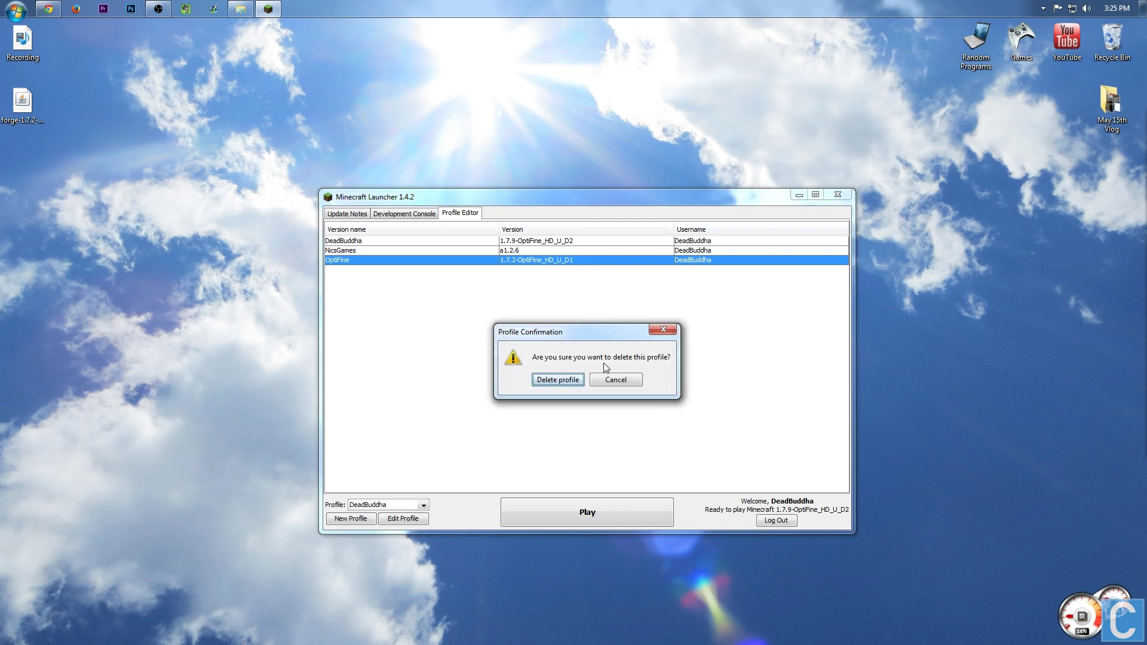
pyautogui.click(569, 380)
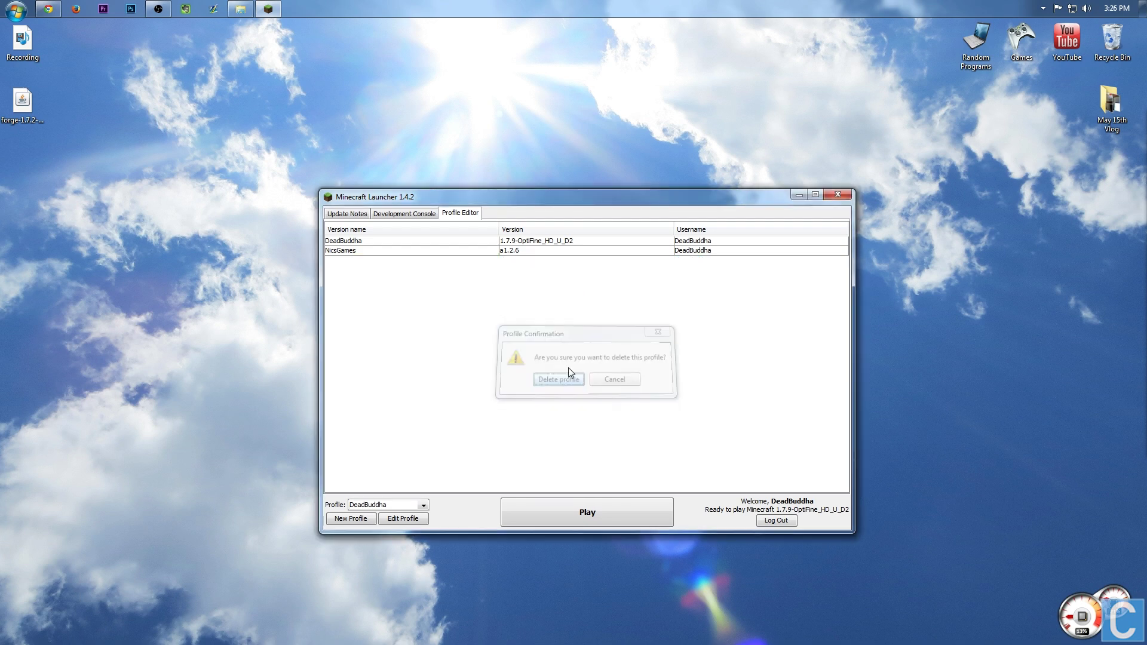
# Set the first remaining profile to use version release 1.7.2-Forge10.12.1.1082 and save the profile.
pyautogui.click(513, 244)
pyautogui.rightClick(513, 244)
pyautogui.click(438, 356)
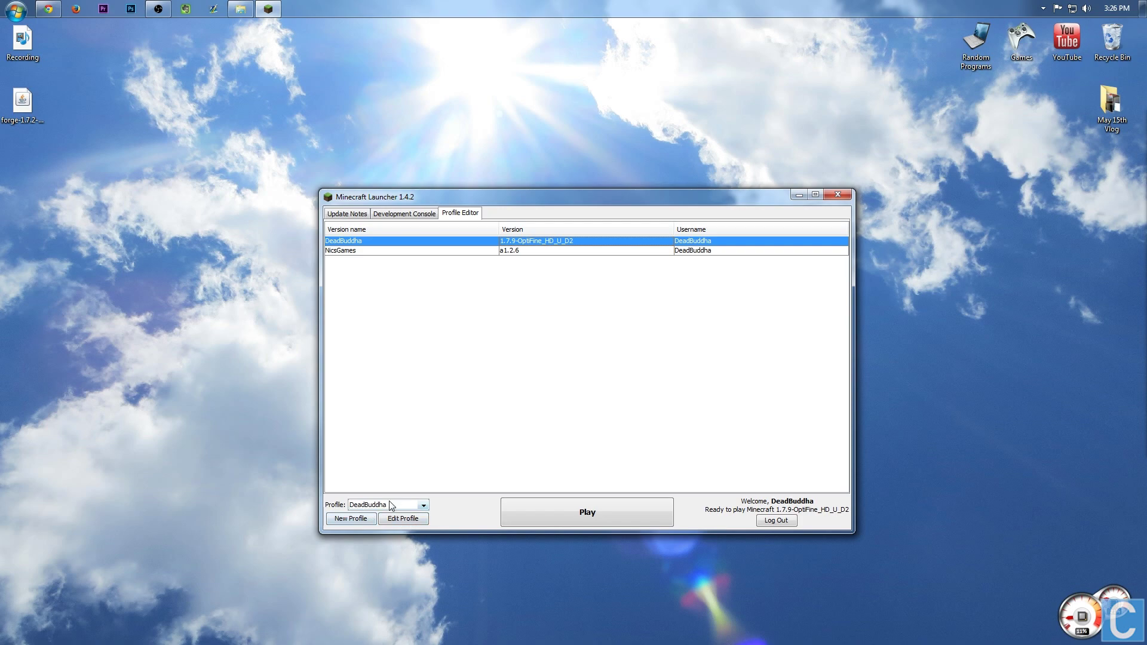
pyautogui.click(403, 518)
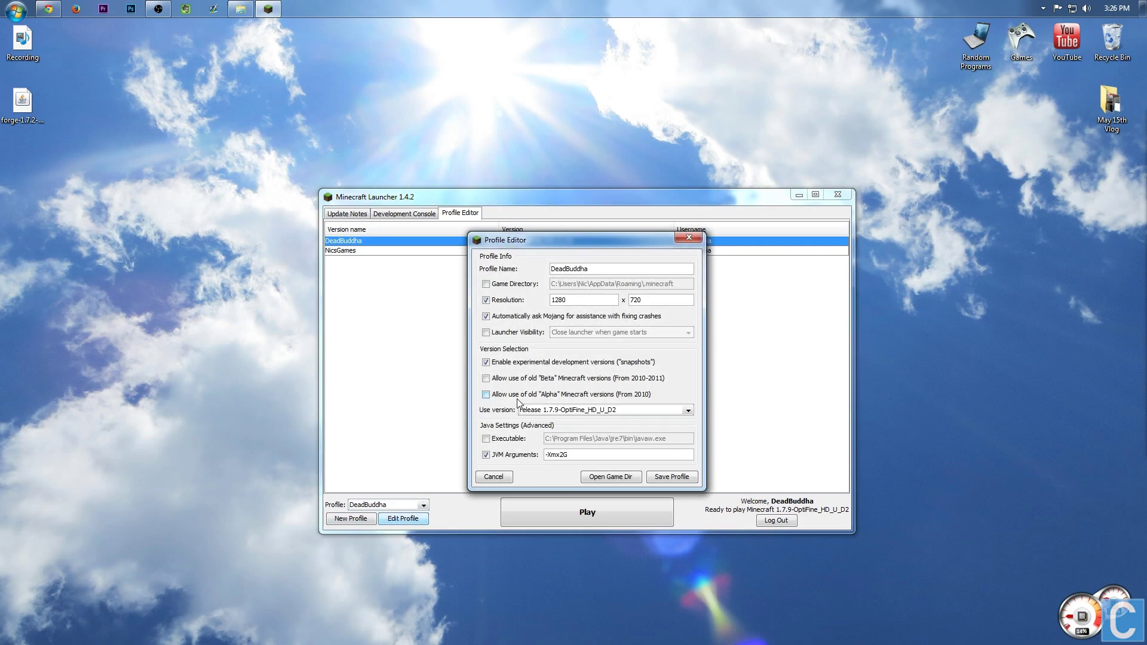
pyautogui.click(565, 412)
pyautogui.scroll(-15, 559, 466)
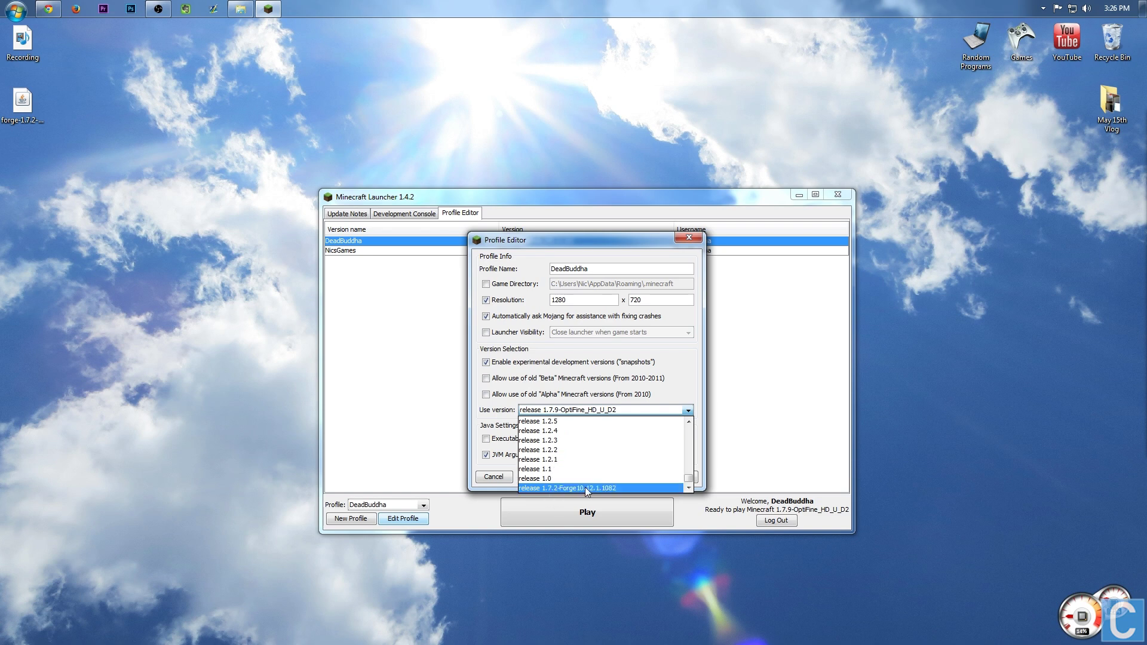
pyautogui.click(555, 488)
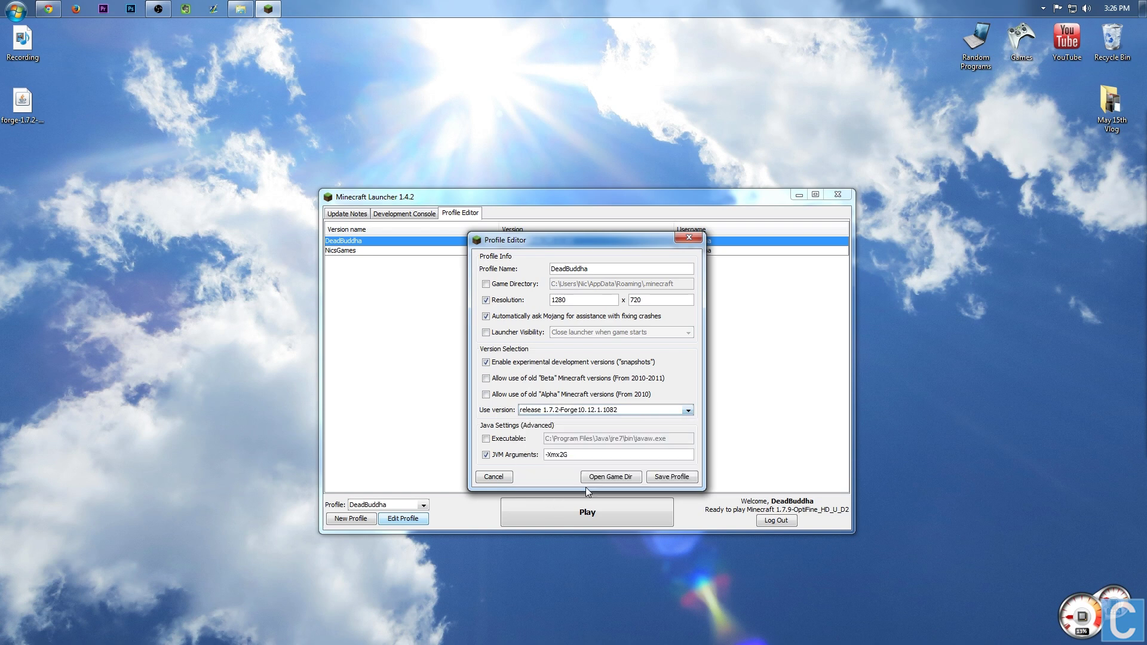
pyautogui.click(669, 481)
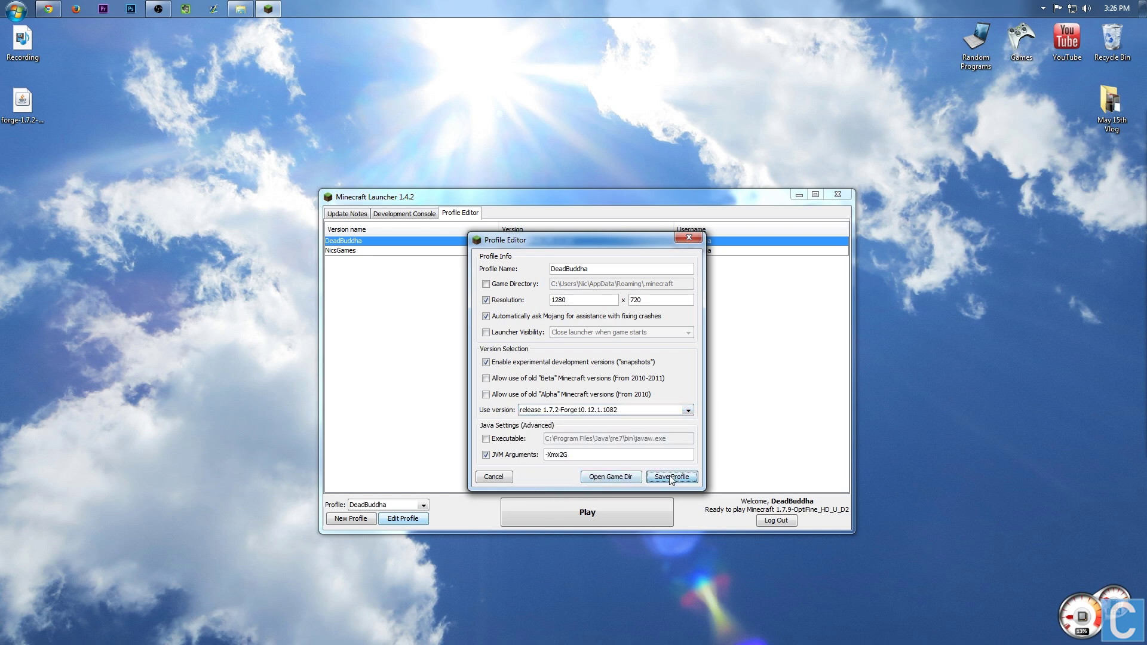
# Launch Minecraft with the edited profile to check the Forge installation, and close the game at its main menu.
pyautogui.click(618, 516)
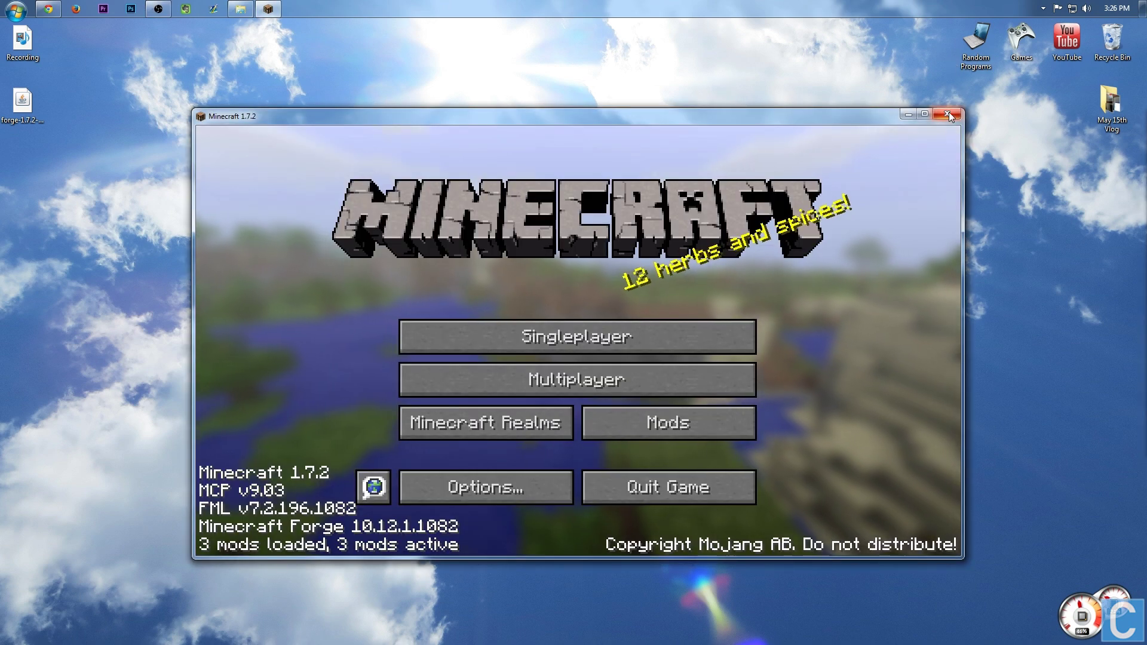
pyautogui.click(950, 116)
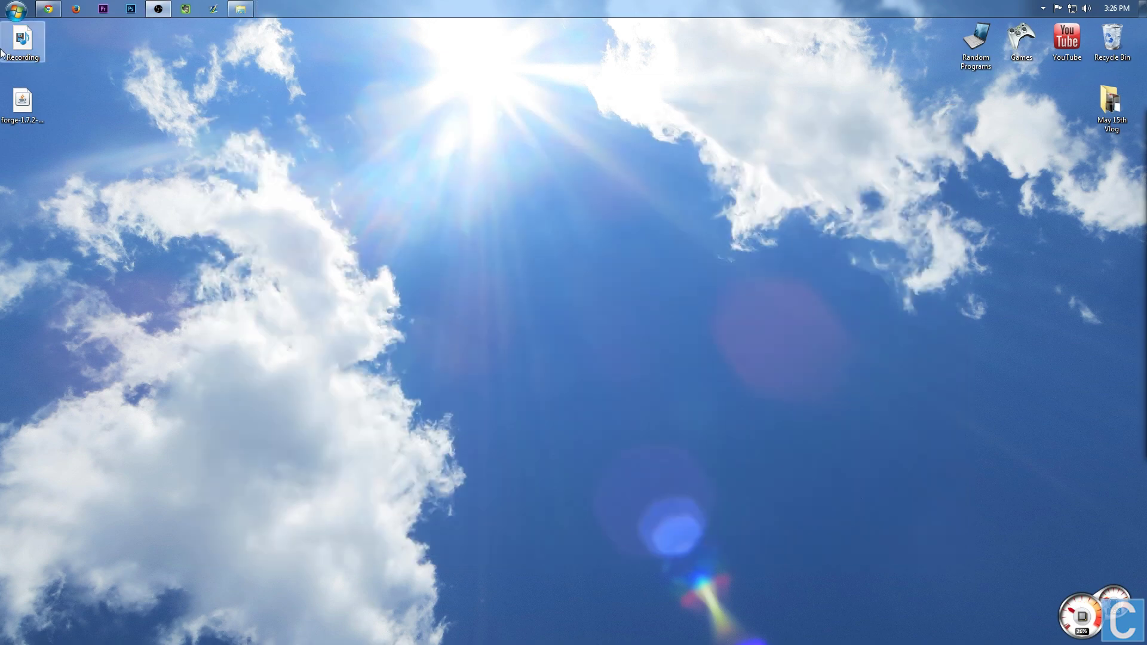
# Return to the OptiFine downloads page in the browser and look through the versions offered for each Minecraft release.
pyautogui.click(48, 9)
pyautogui.click(172, 23)
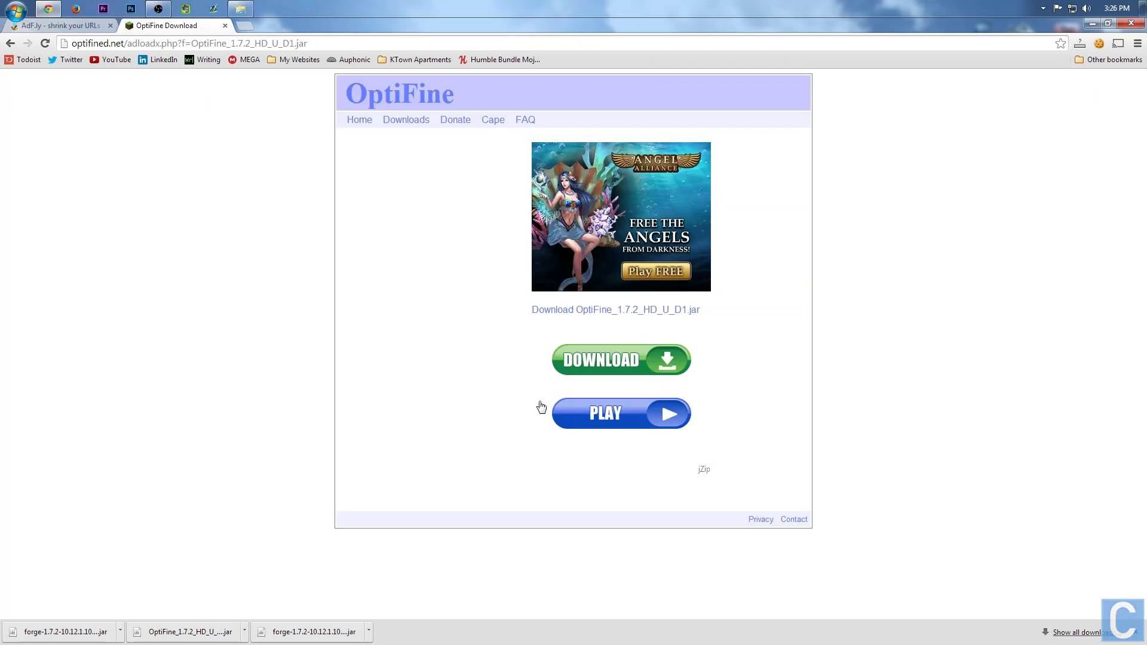
pyautogui.click(9, 43)
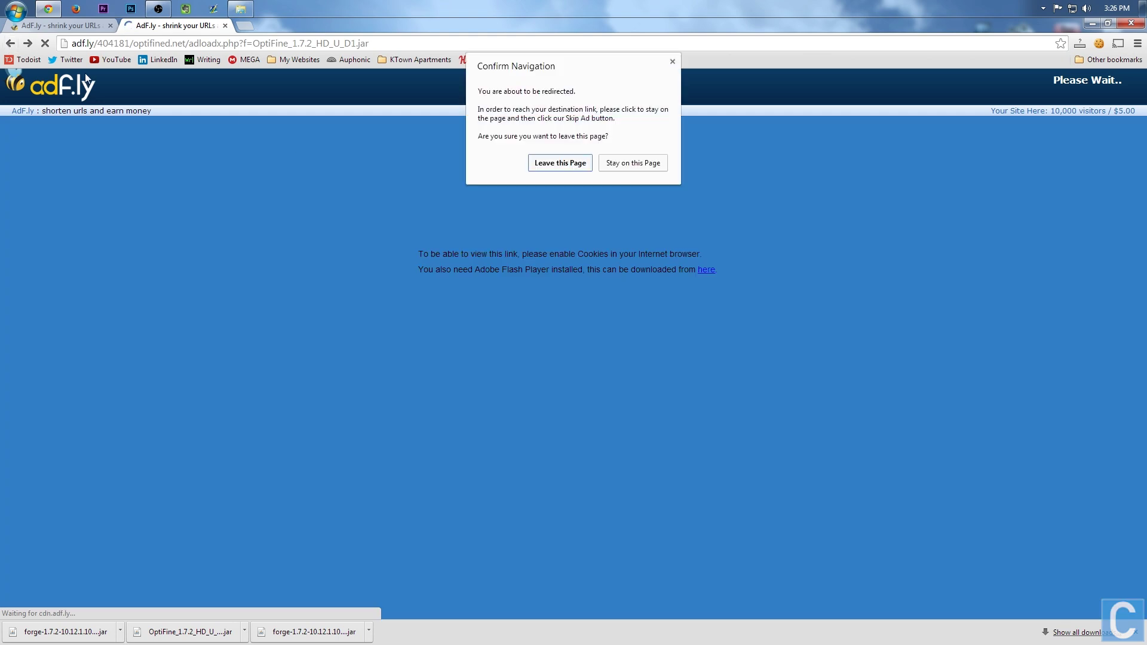
pyautogui.press('Return')
pyautogui.click(10, 44)
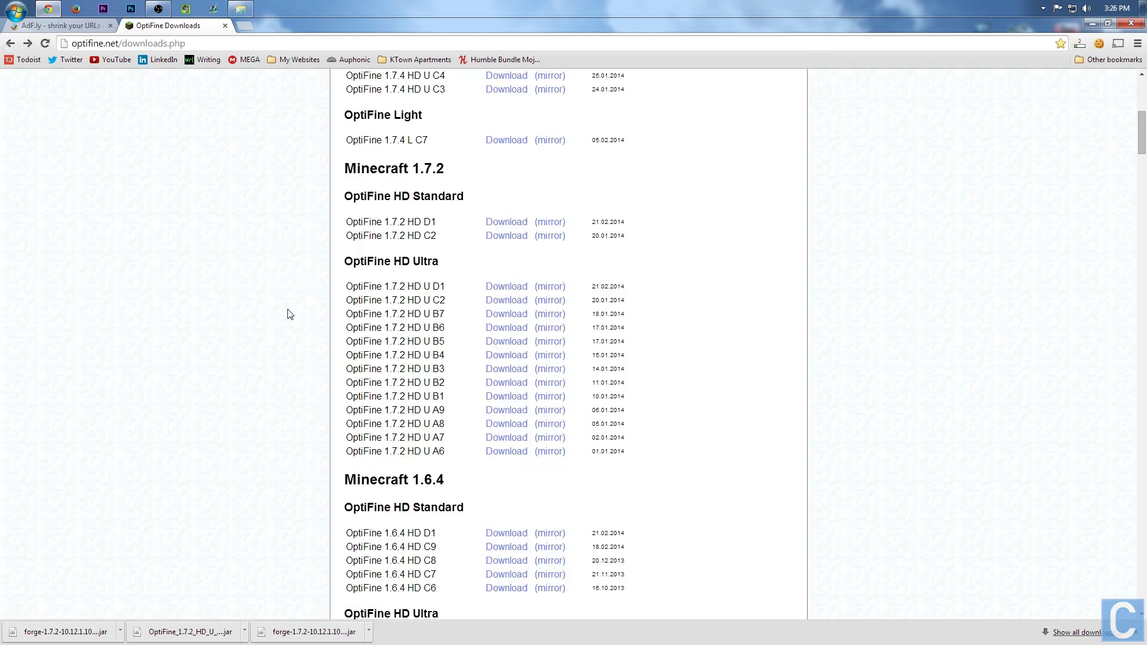
pyautogui.scroll(2, 288, 315)
pyautogui.scroll(-3, 287, 316)
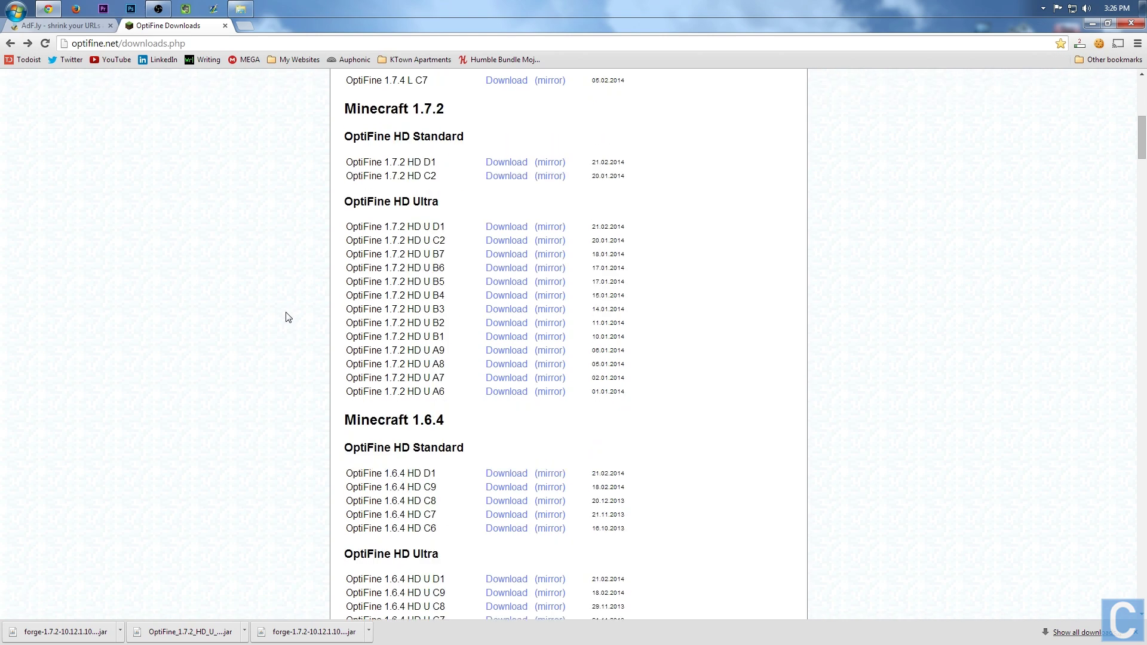
pyautogui.scroll(8, 288, 317)
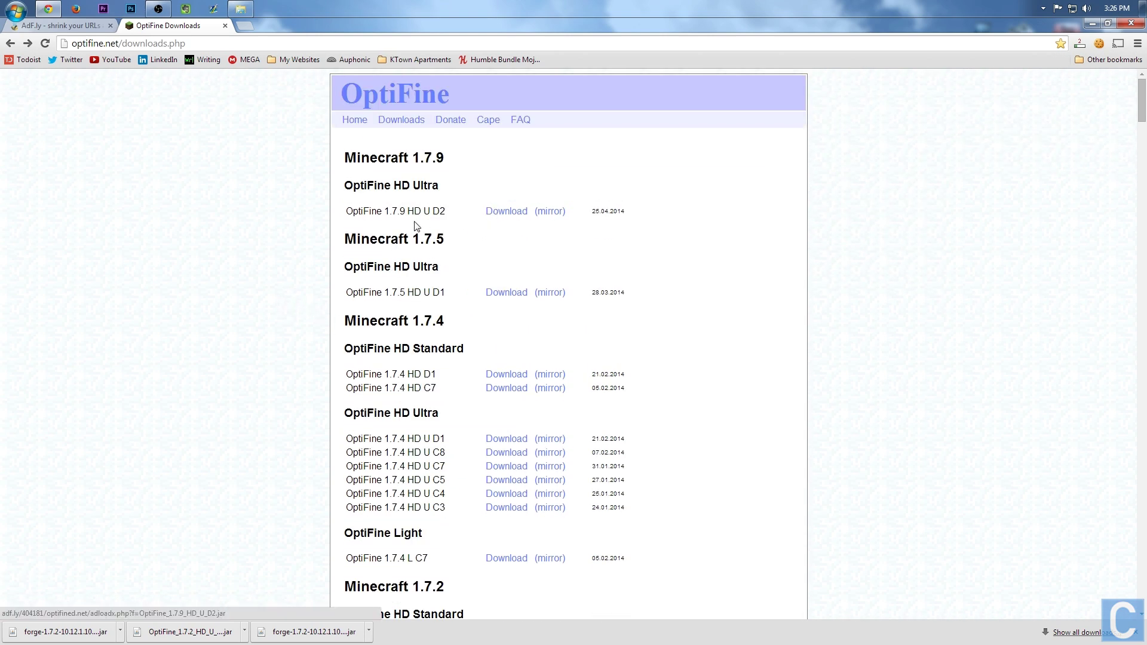
# Download OptiFine 1.7.2 HD U D1 from its mirror link, keep the jar file despite the warning, and minimize the browser.
pyautogui.scroll(-1, 418, 244)
pyautogui.scroll(-6, 418, 244)
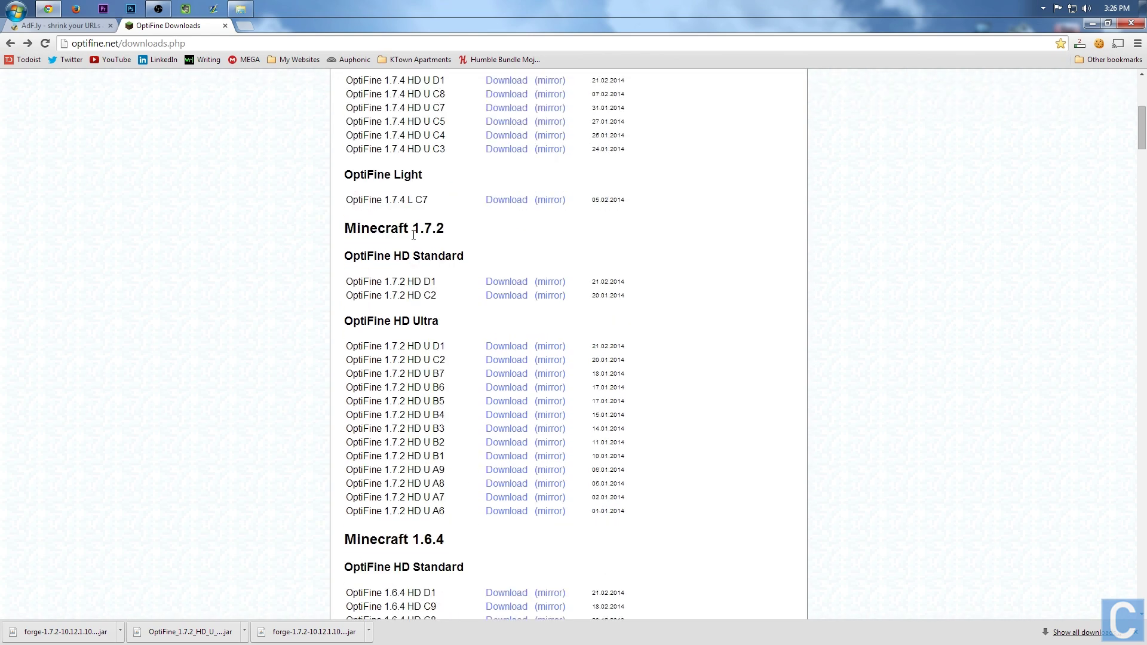
pyautogui.scroll(-5, 403, 250)
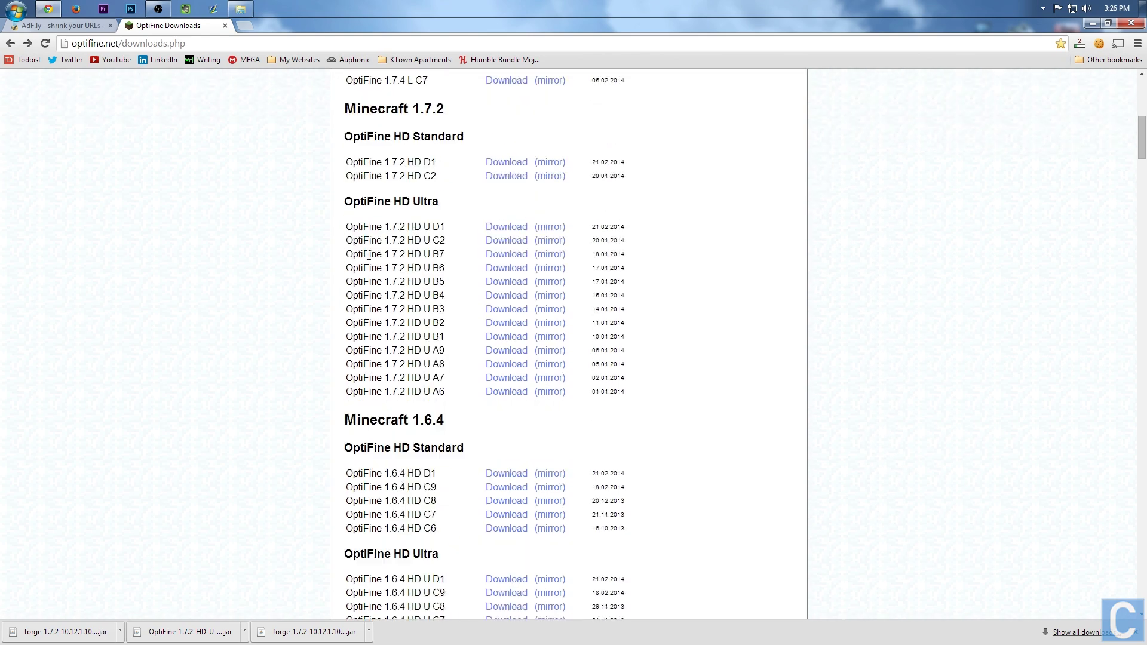
pyautogui.scroll(4, 427, 240)
pyautogui.click(553, 232)
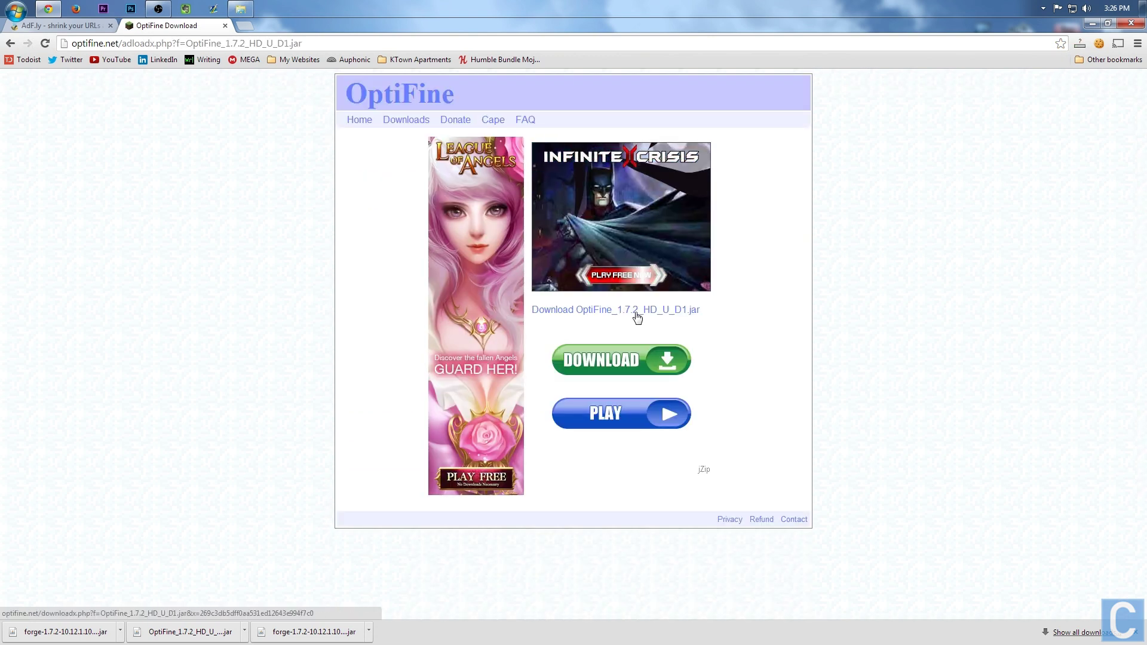
pyautogui.click(638, 312)
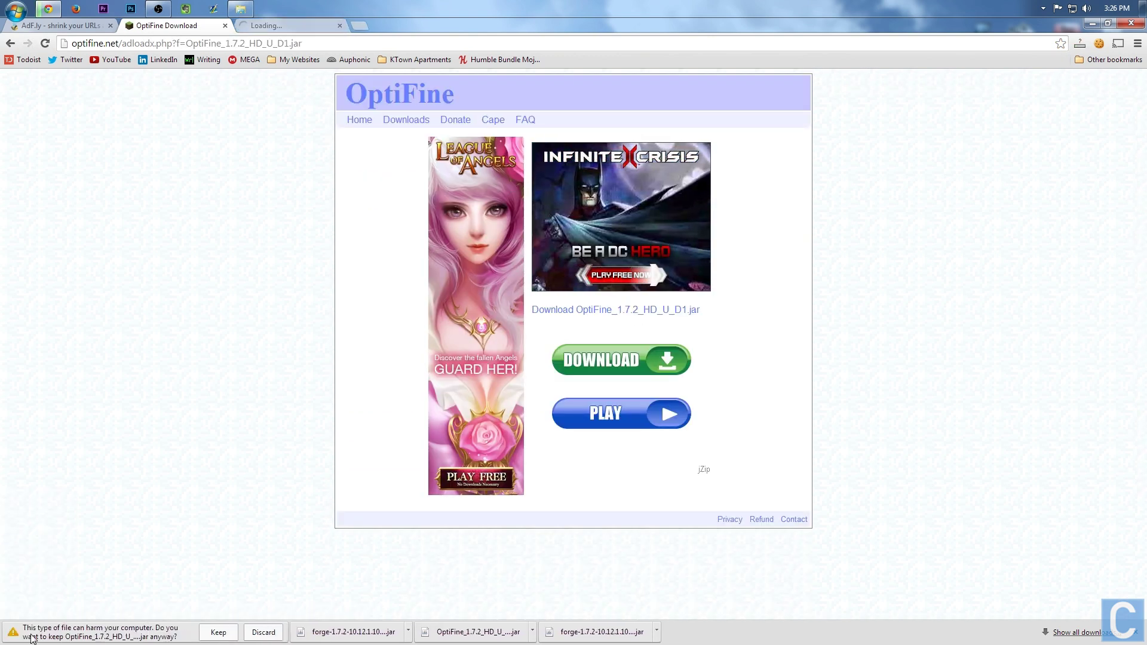
pyautogui.click(218, 632)
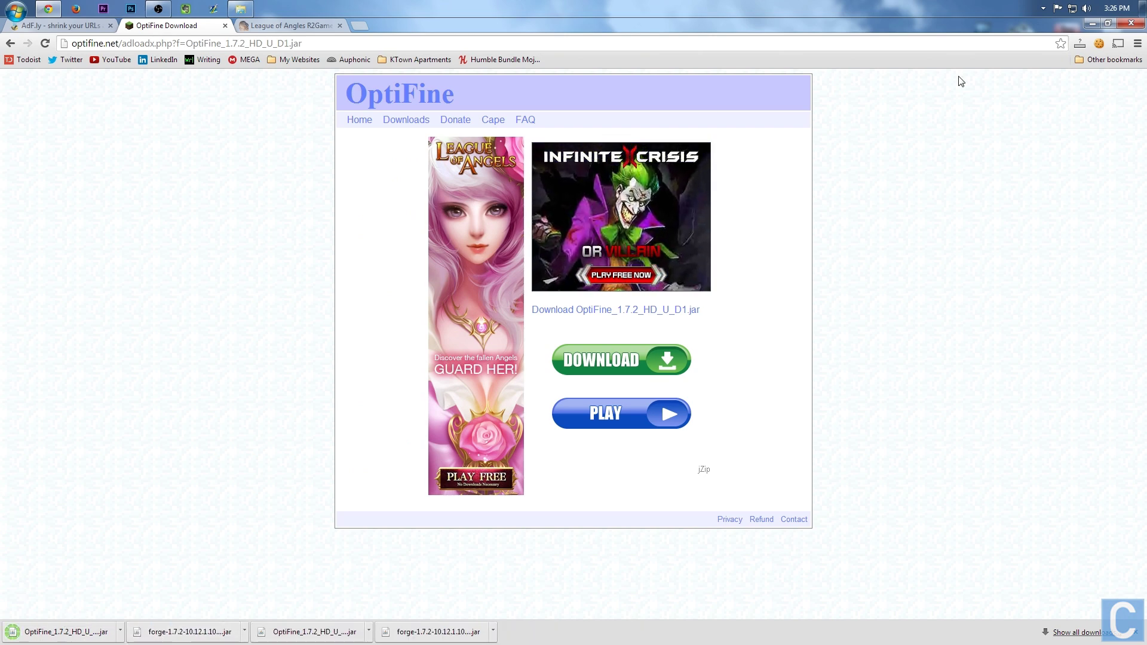
pyautogui.click(1090, 24)
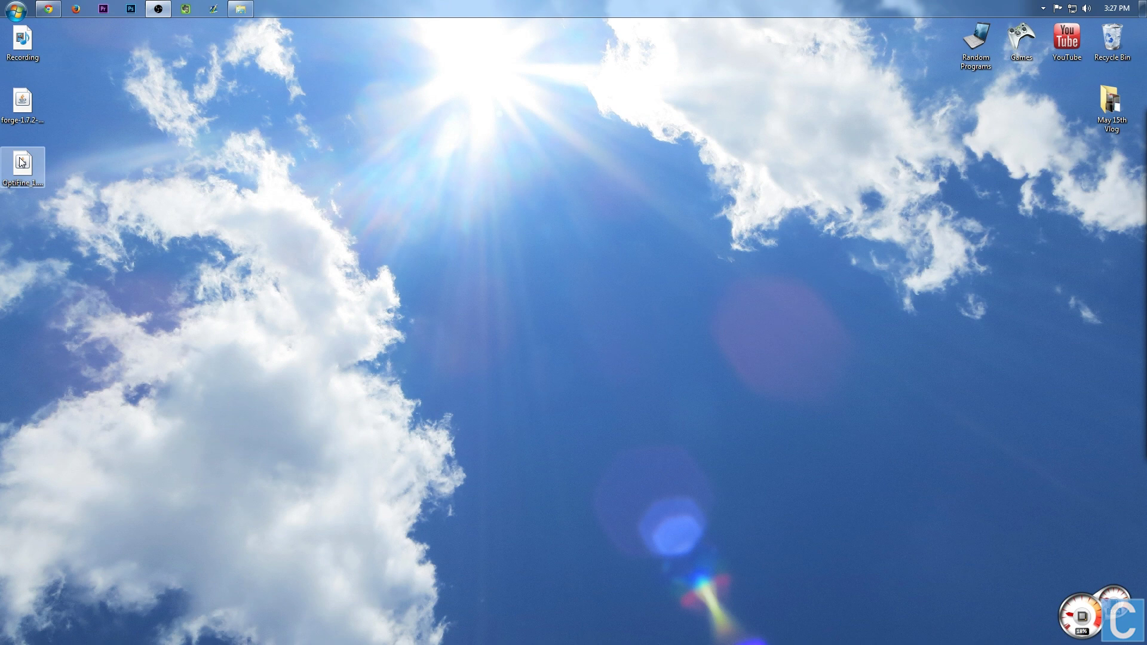
# Open the %appdata% folder, move the OptiFine_1.7.2_HD_U_D1 jar from the desktop into .minecraft's mods folder, and close the window.
pyautogui.press('super+r')
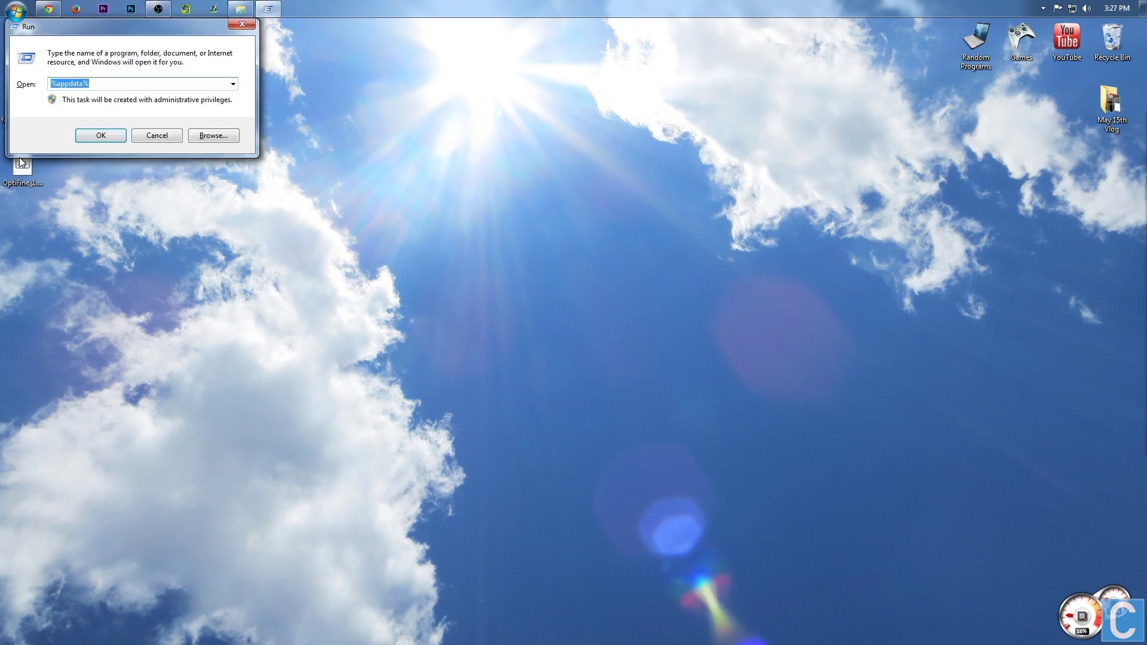
pyautogui.write('%app')
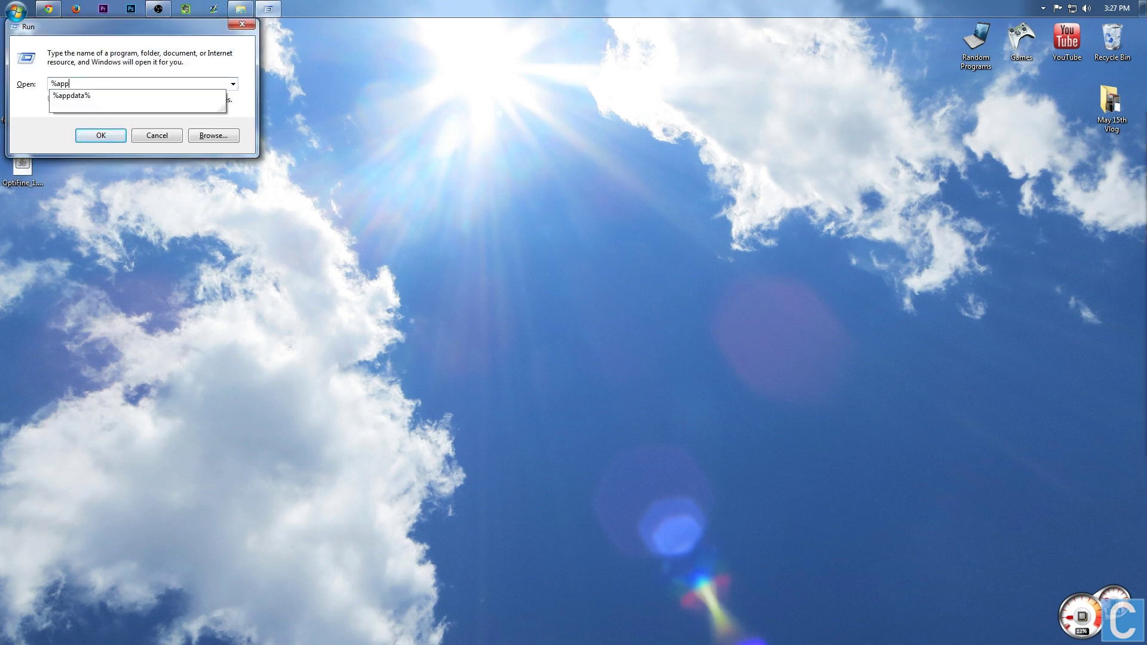
pyautogui.write('data%')
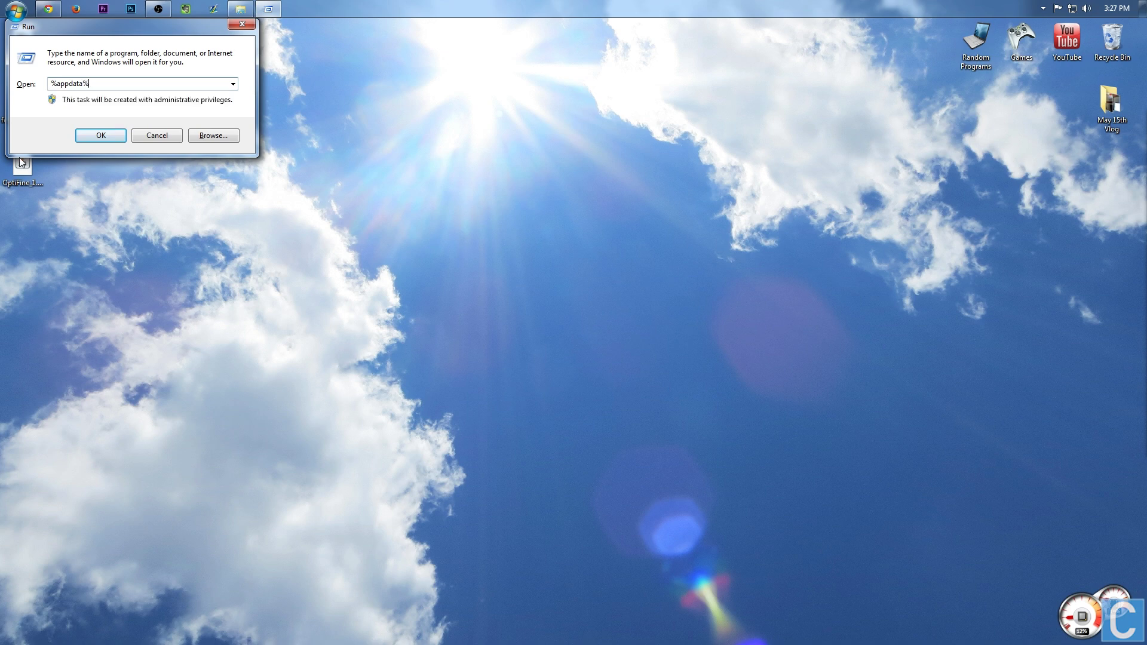
pyautogui.press('Return')
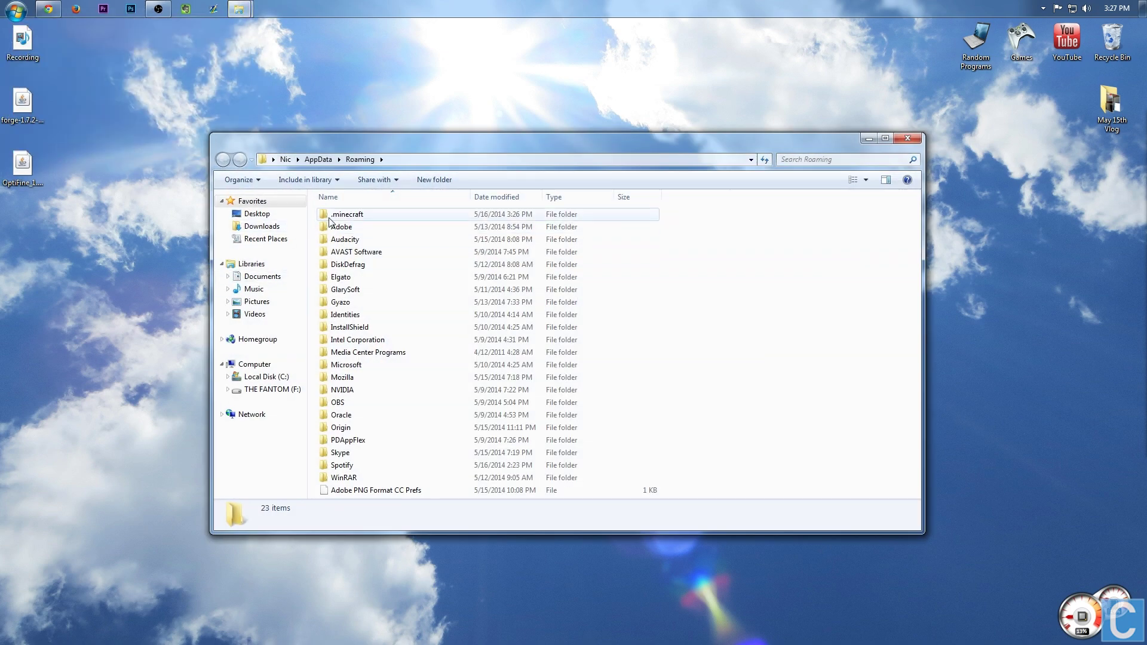
pyautogui.doubleClick(347, 215)
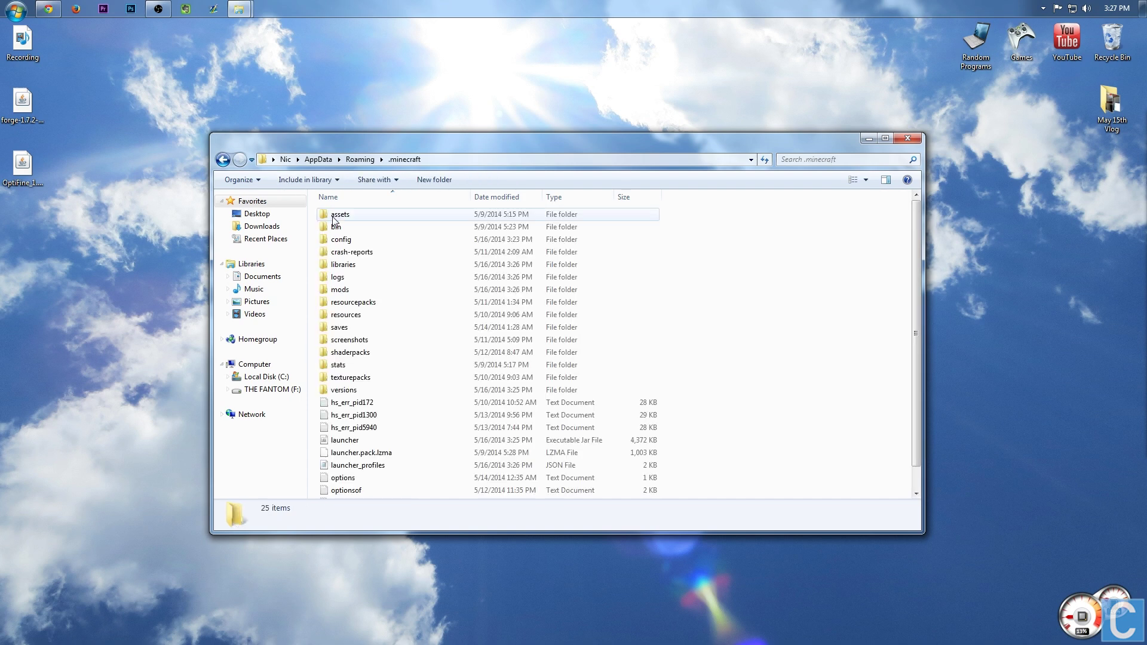
pyautogui.doubleClick(360, 289)
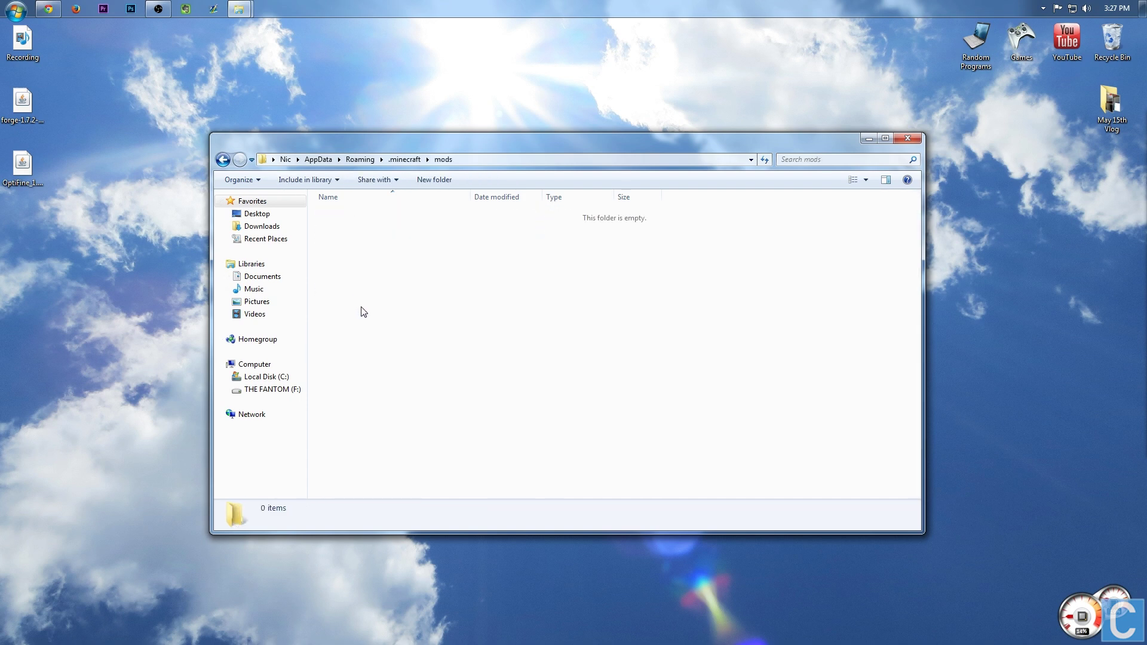
pyautogui.moveTo(26, 173); pyautogui.dragTo(471, 250)
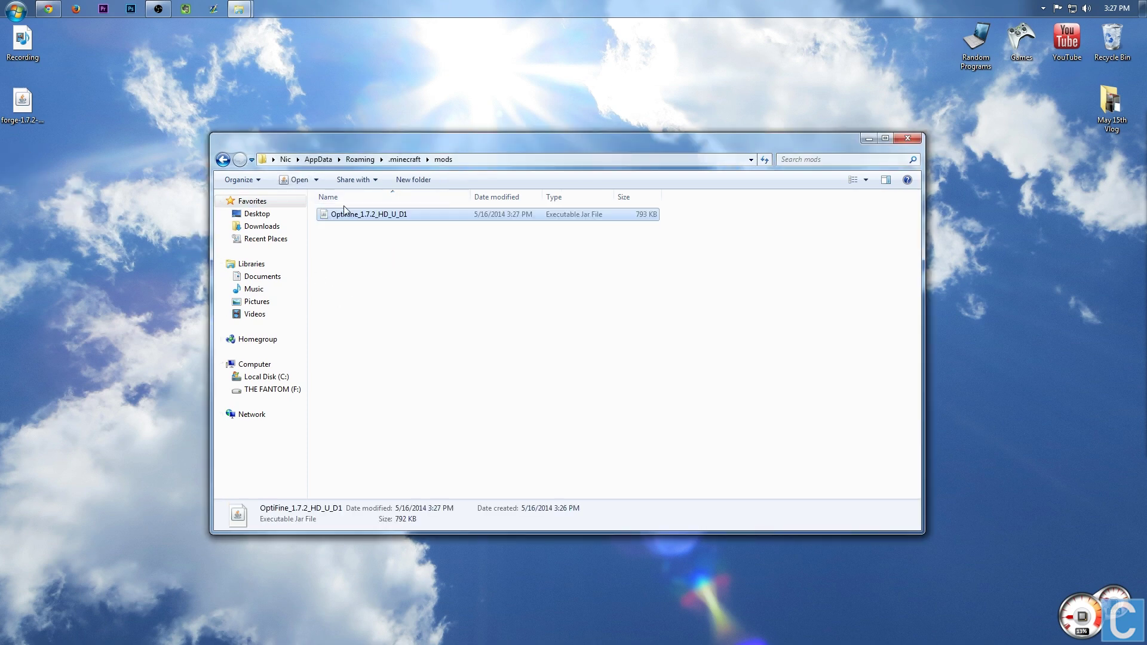
pyautogui.click(903, 137)
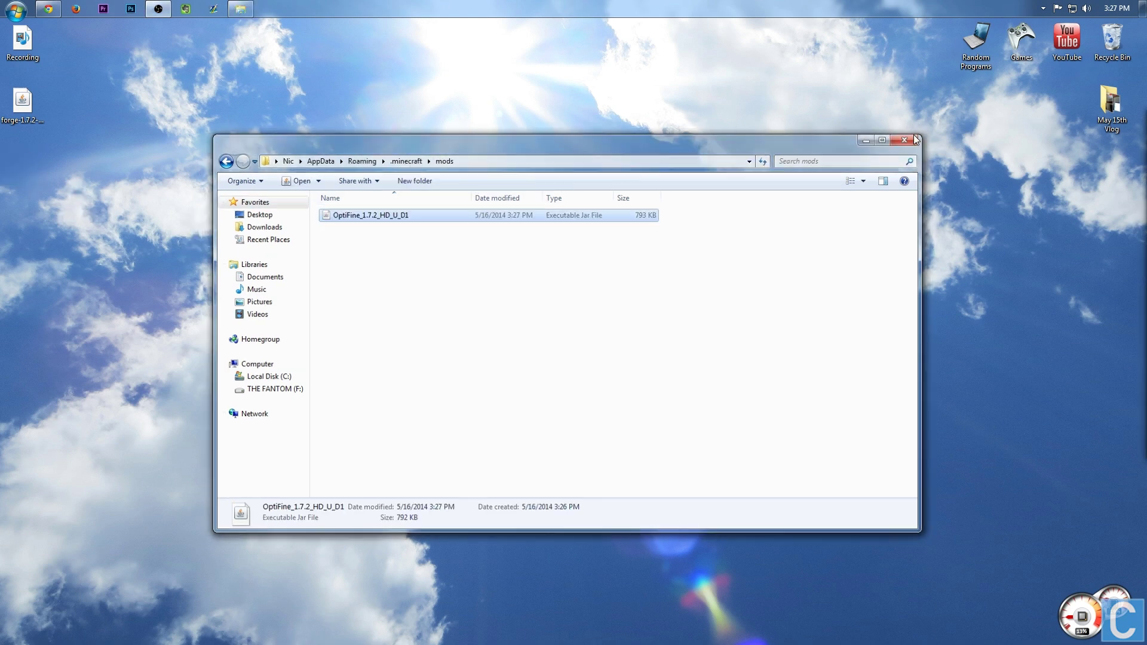
# Open the Minecraft launcher from the desktop's Games folder and start the game with the selected Forge profile.
pyautogui.doubleClick(1034, 38)
pyautogui.doubleClick(367, 318)
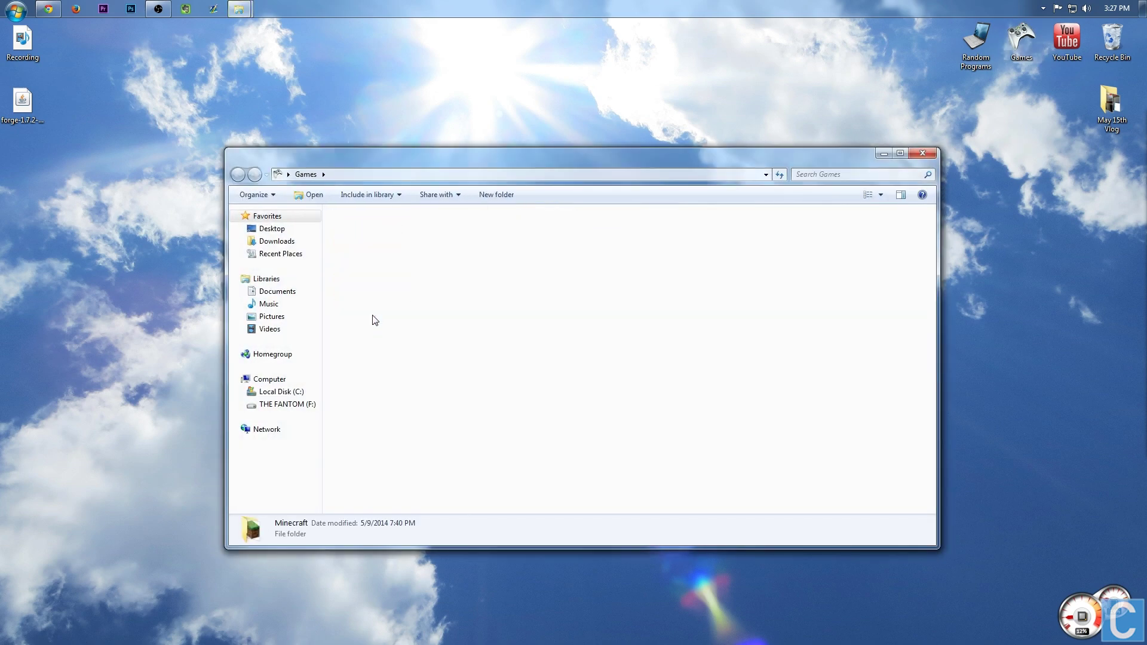
pyautogui.doubleClick(359, 231)
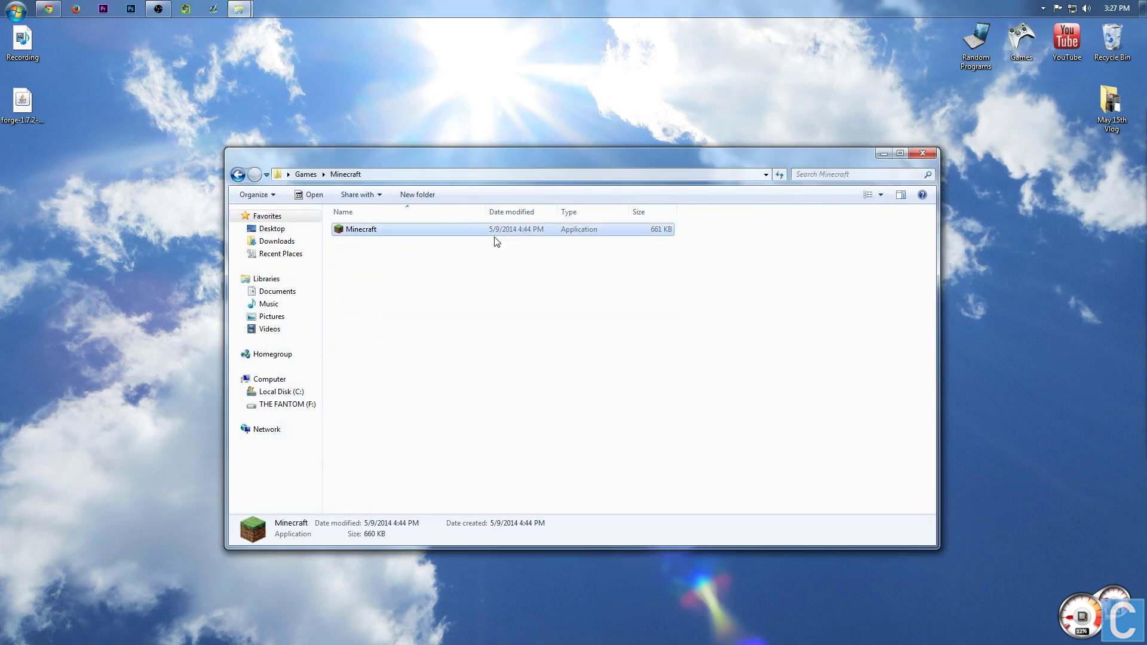
pyautogui.click(920, 153)
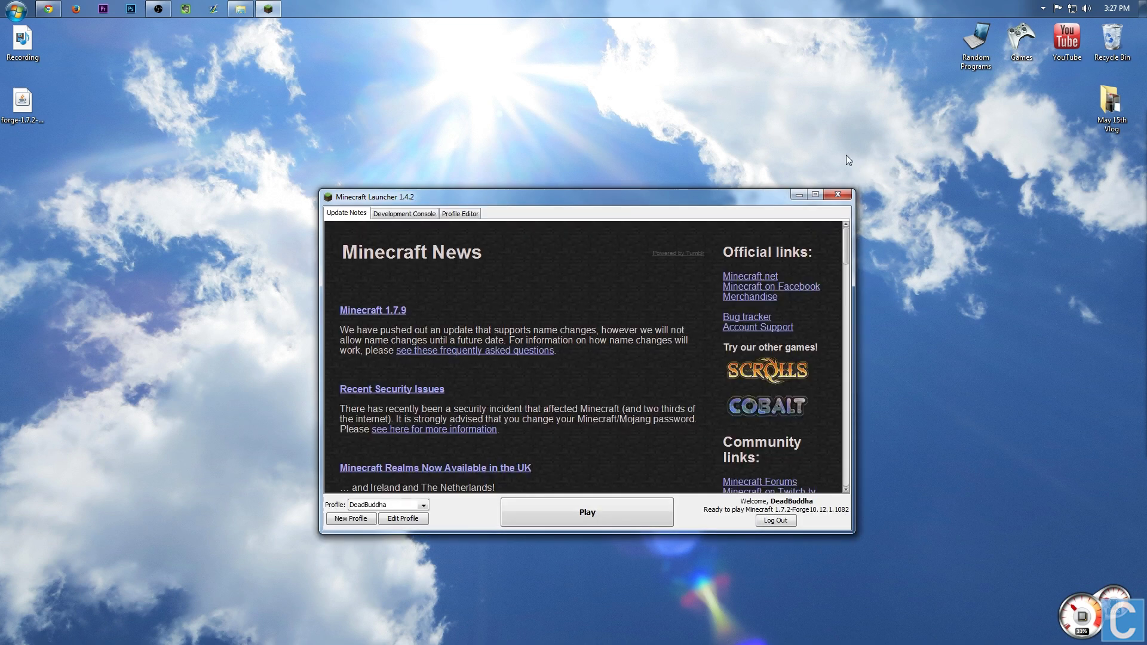
pyautogui.click(557, 513)
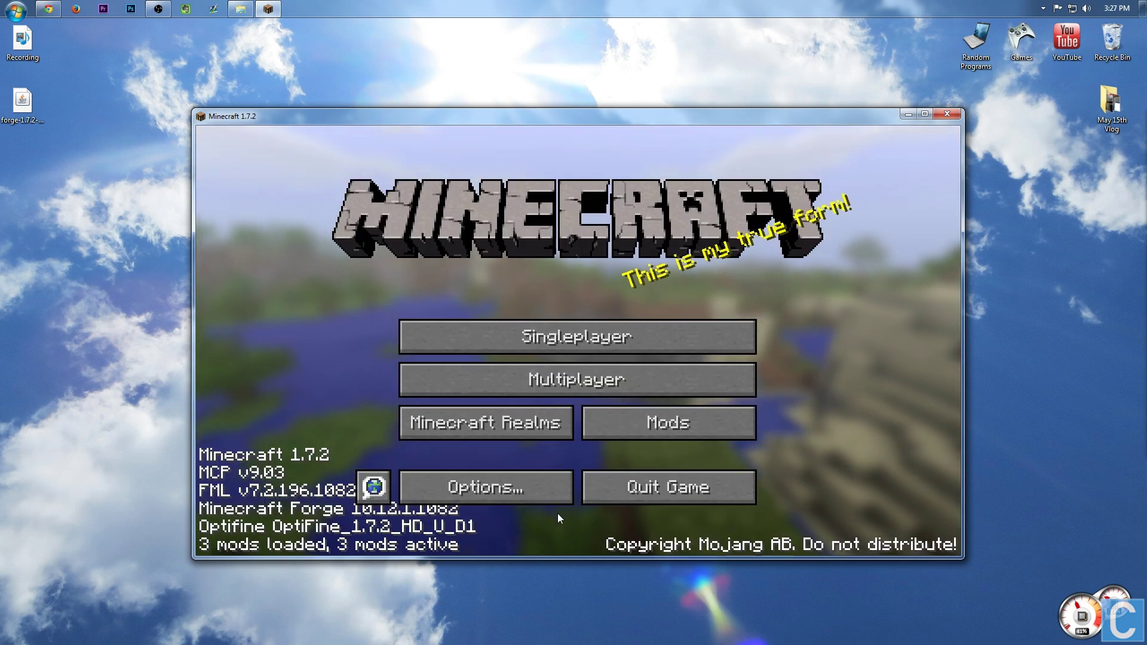
# Check the Optifine entry in the game's mod list and return to the main menu.
pyautogui.click(633, 429)
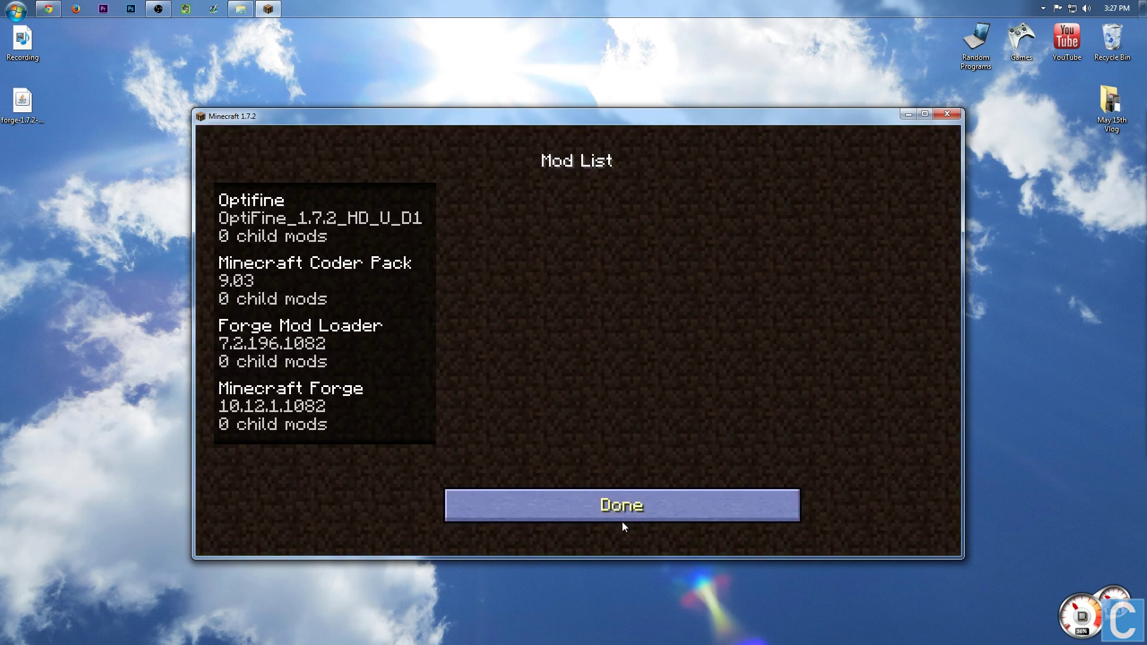
pyautogui.click(277, 224)
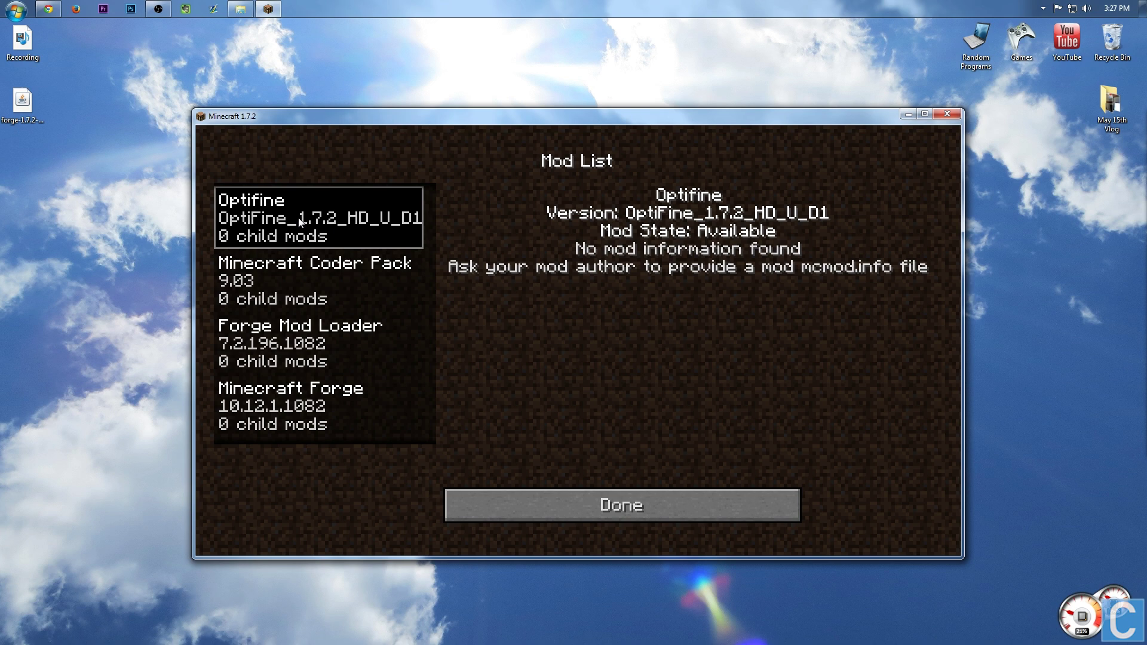
pyautogui.click(609, 505)
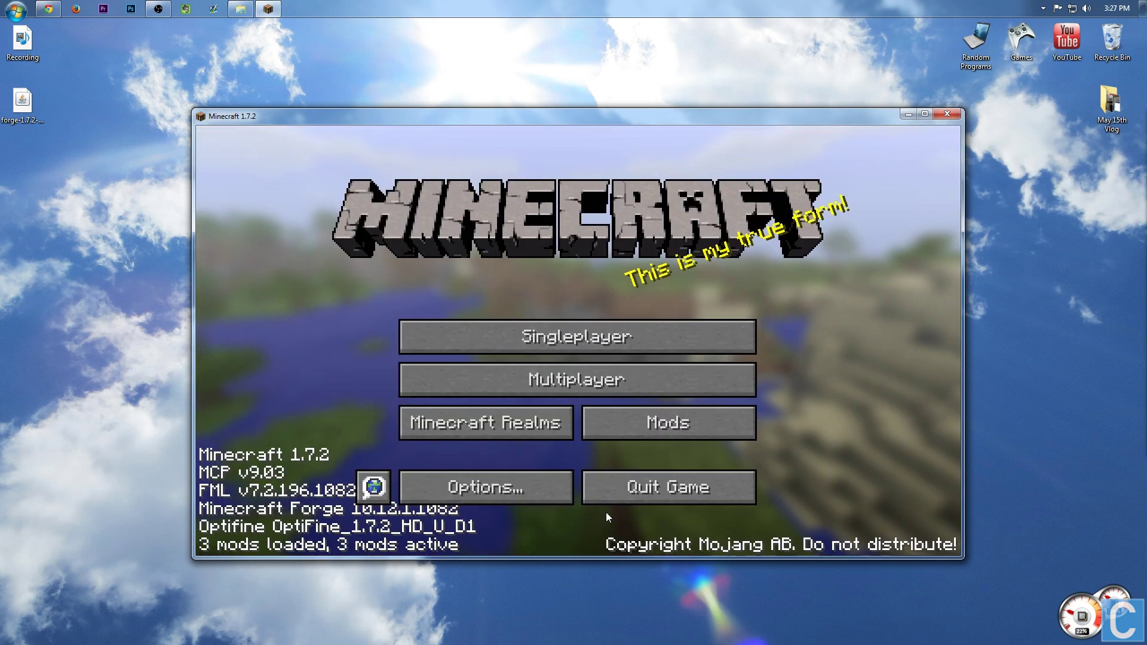
# Look through the OptiFine video settings, including the Quality and Details pages, and return to the game options.
pyautogui.click(520, 483)
pyautogui.click(441, 376)
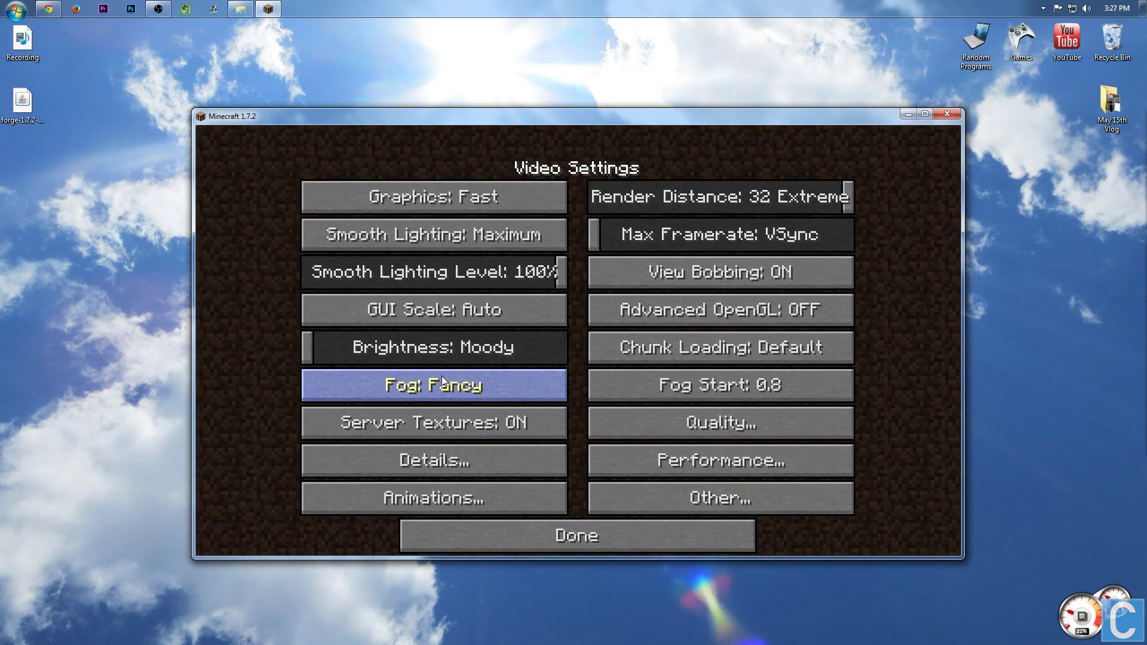
pyautogui.click(664, 428)
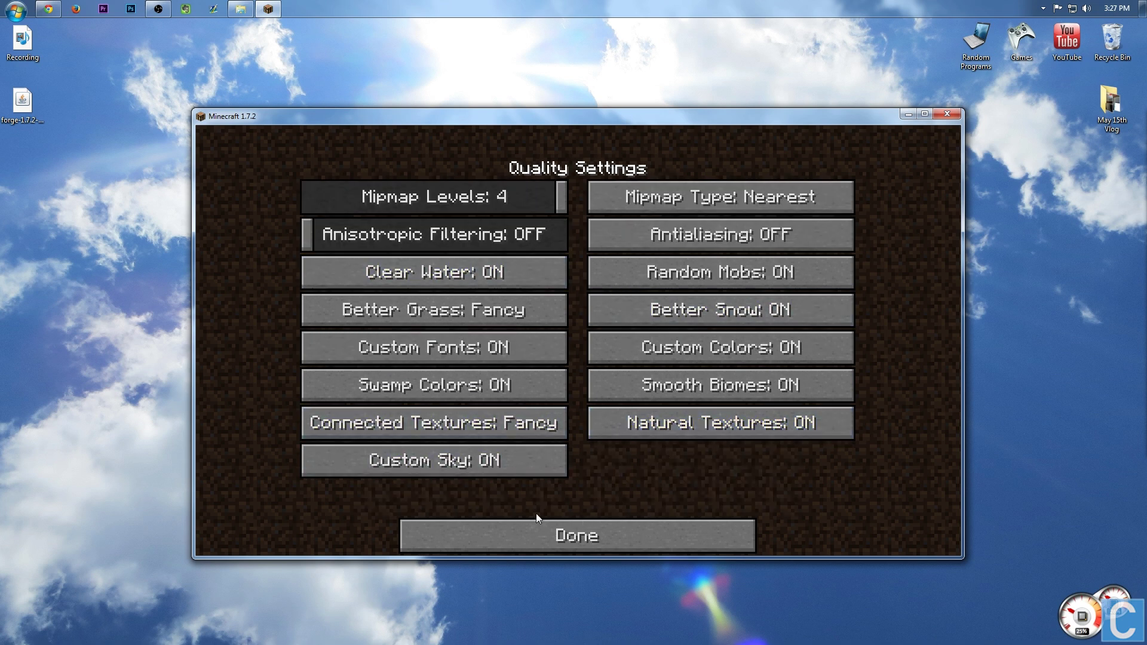
pyautogui.click(536, 533)
pyautogui.click(460, 461)
pyautogui.click(583, 530)
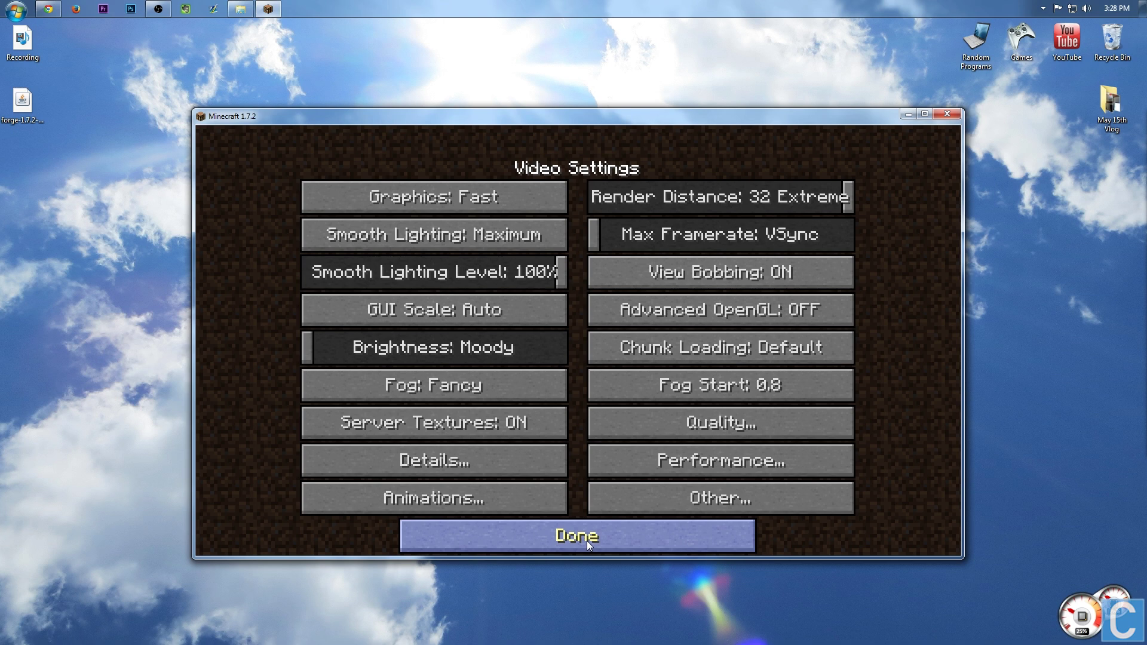
pyautogui.click(586, 540)
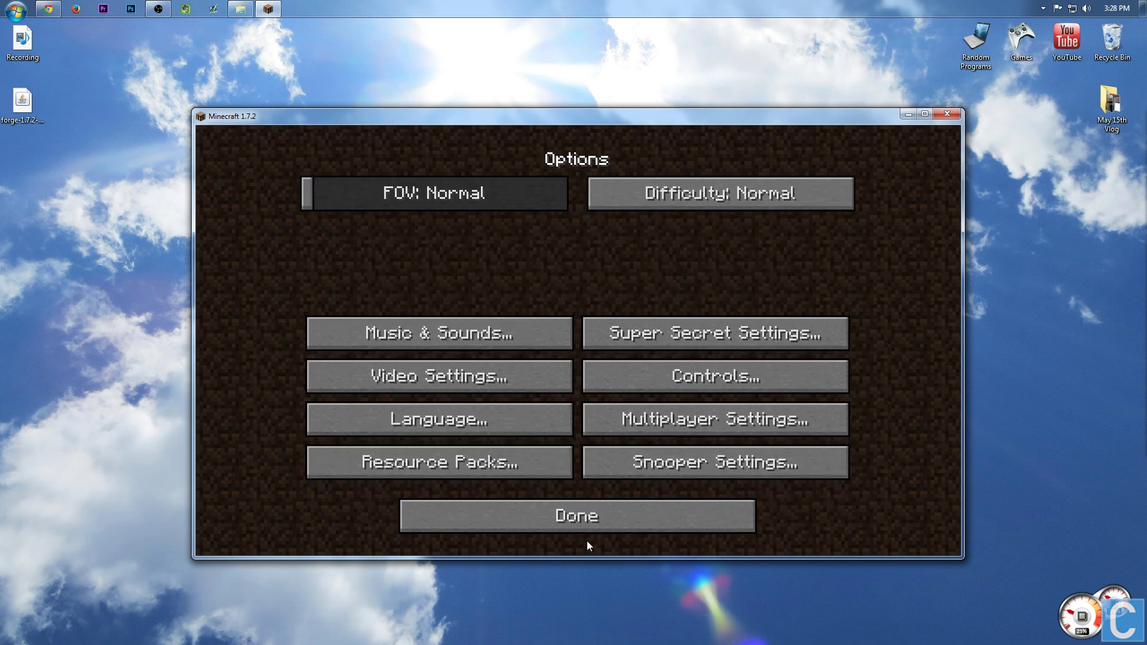